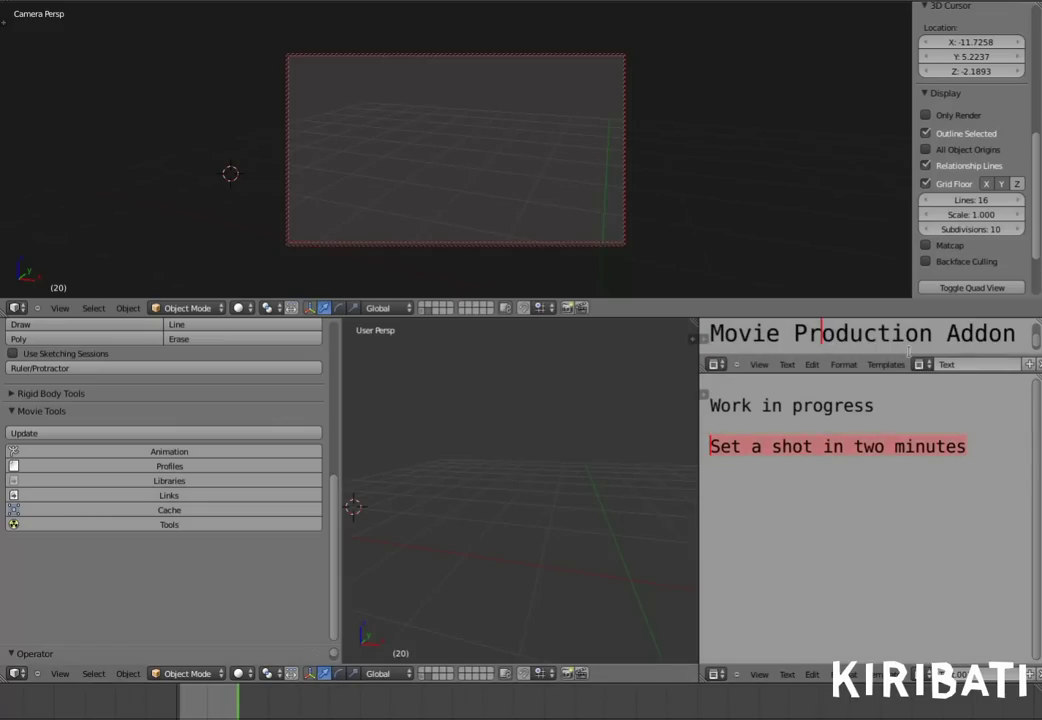
- Link the Dora group from dora.blend in the Personaje category into the scene
left_click(200, 482)
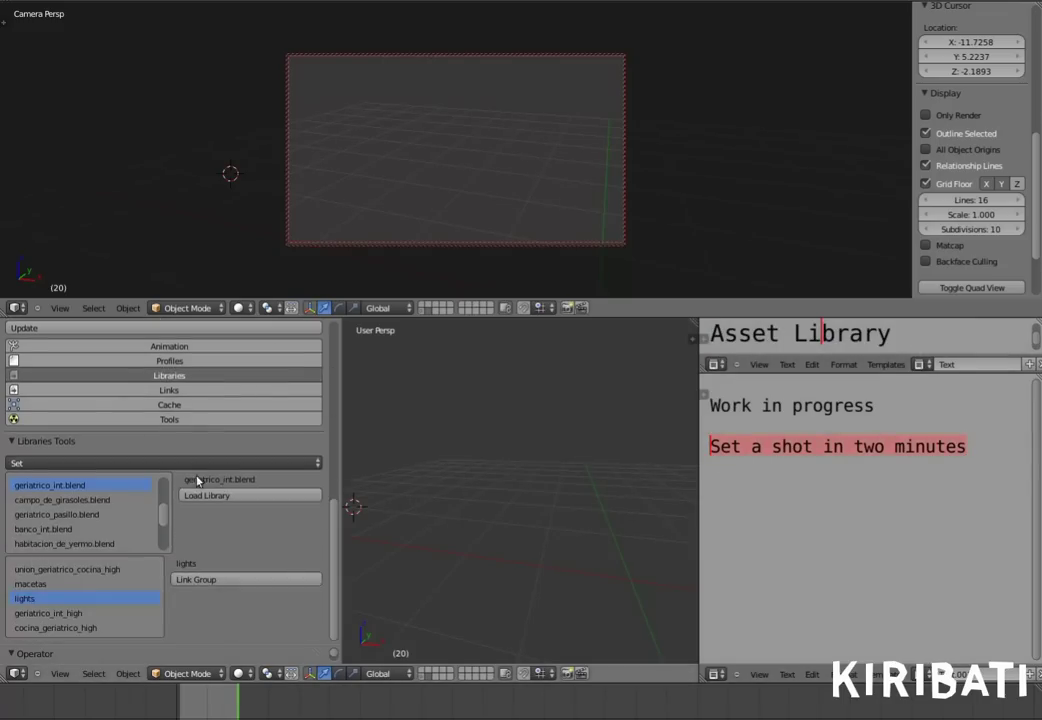
left_click(131, 462)
left_click(131, 452)
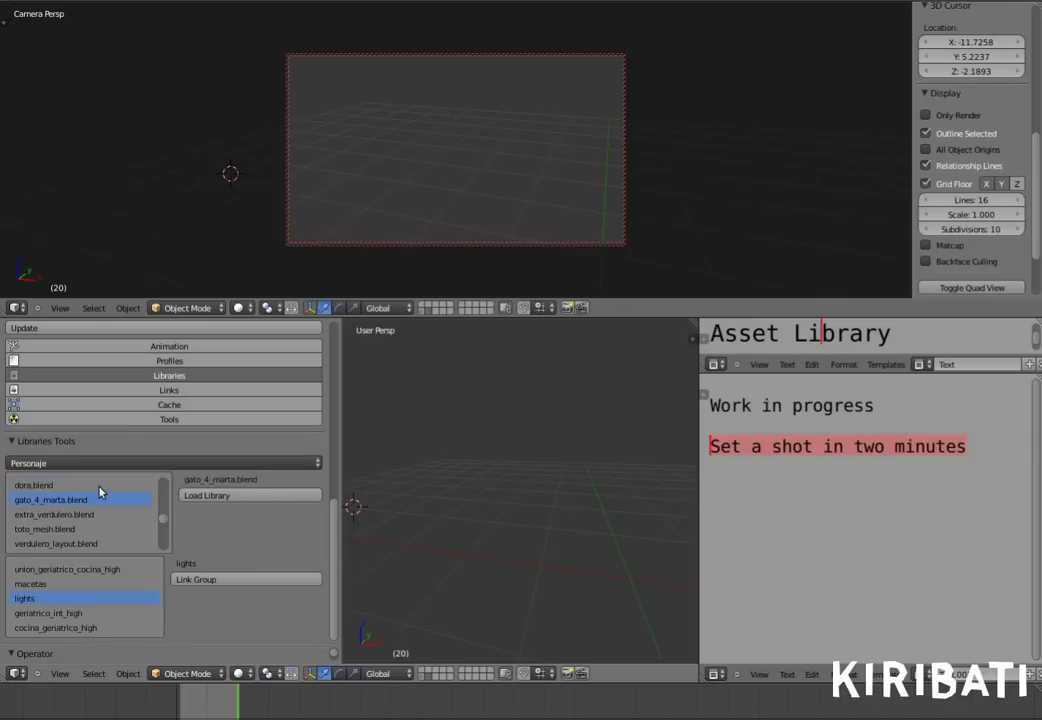
left_click(247, 495)
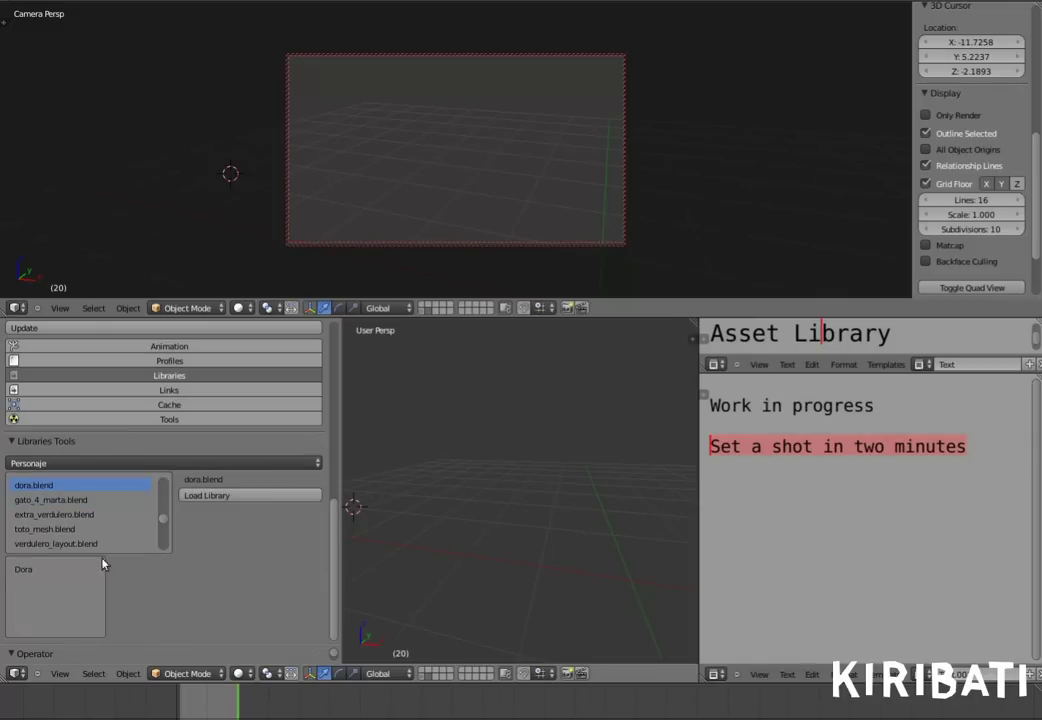
left_click(200, 586)
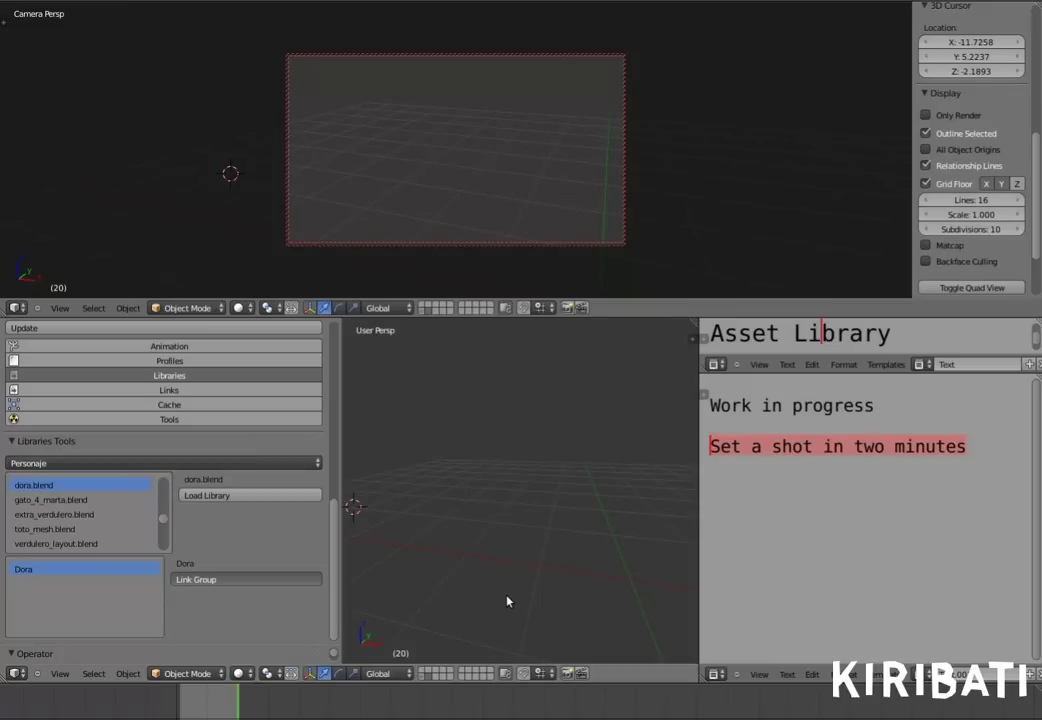
- In Pose Mode, move the master bone and key its location and scale
middle_click_drag(584, 586, 519, 604)
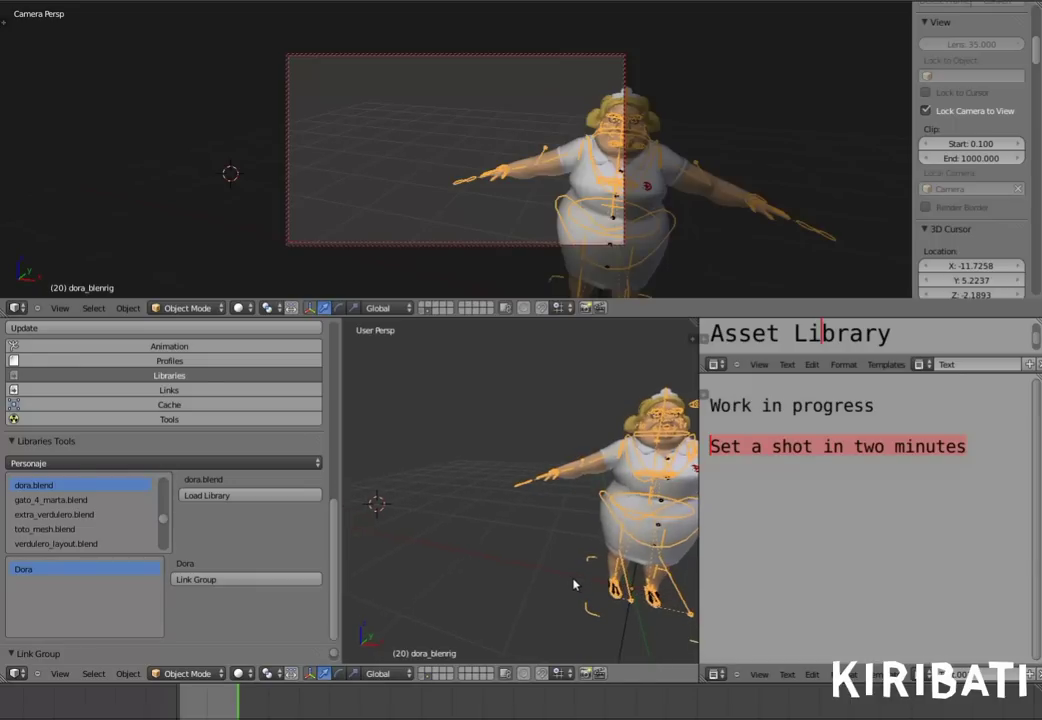
key("ctrl+Tab")
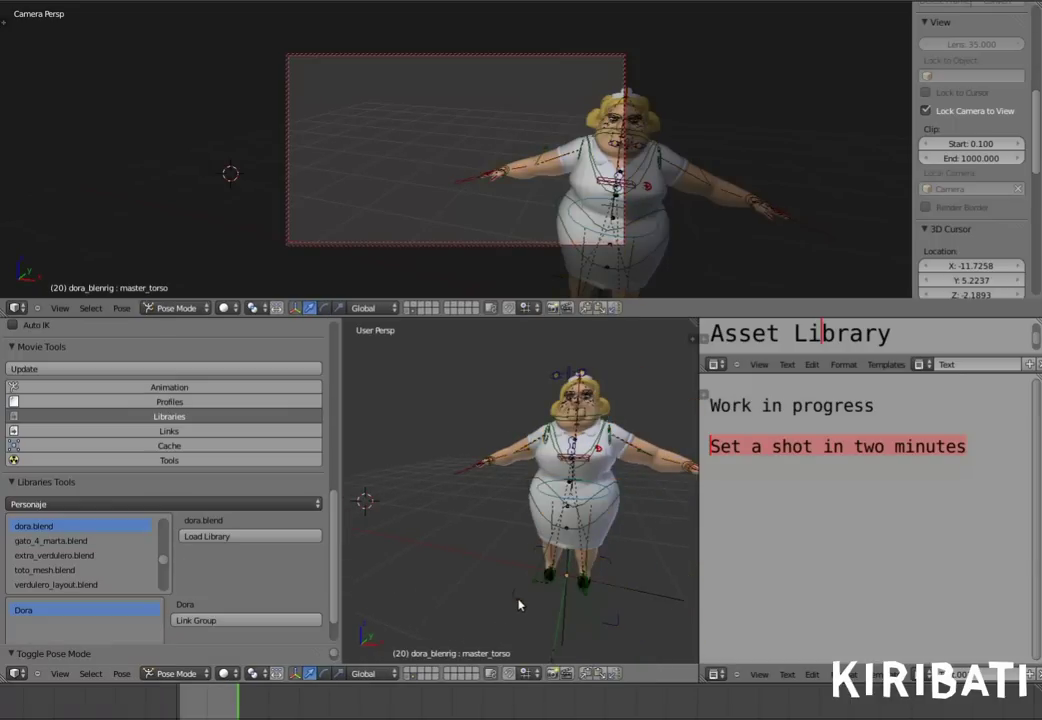
right_click(519, 604)
key("g")
left_click(541, 580)
key("i")
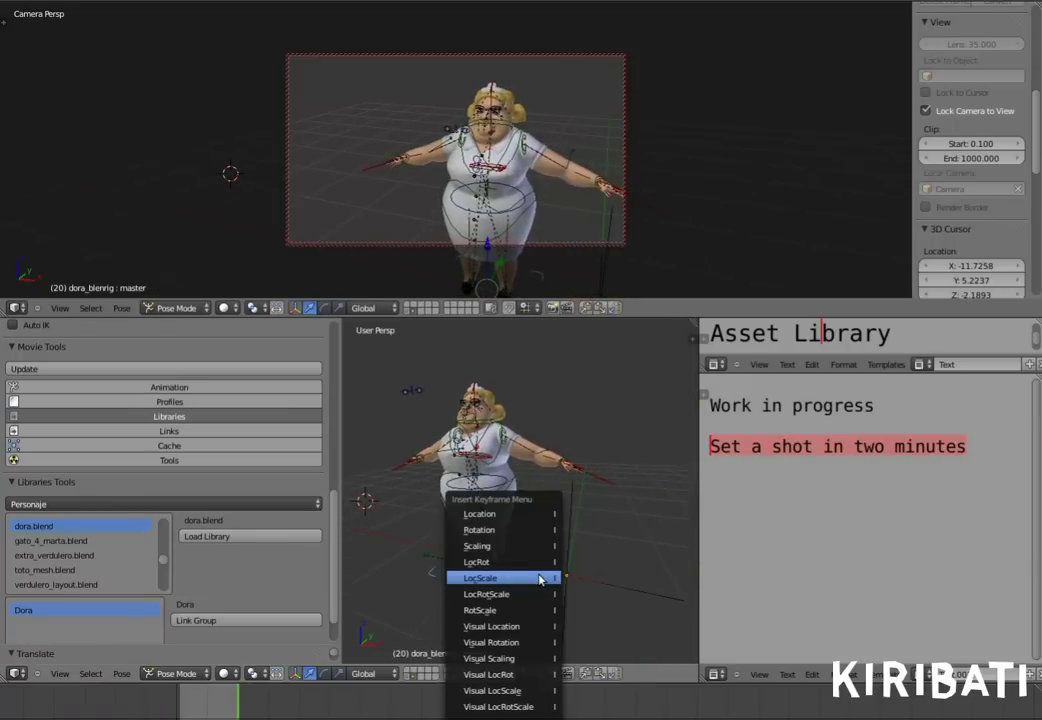
left_click(507, 522)
key("alt+a")
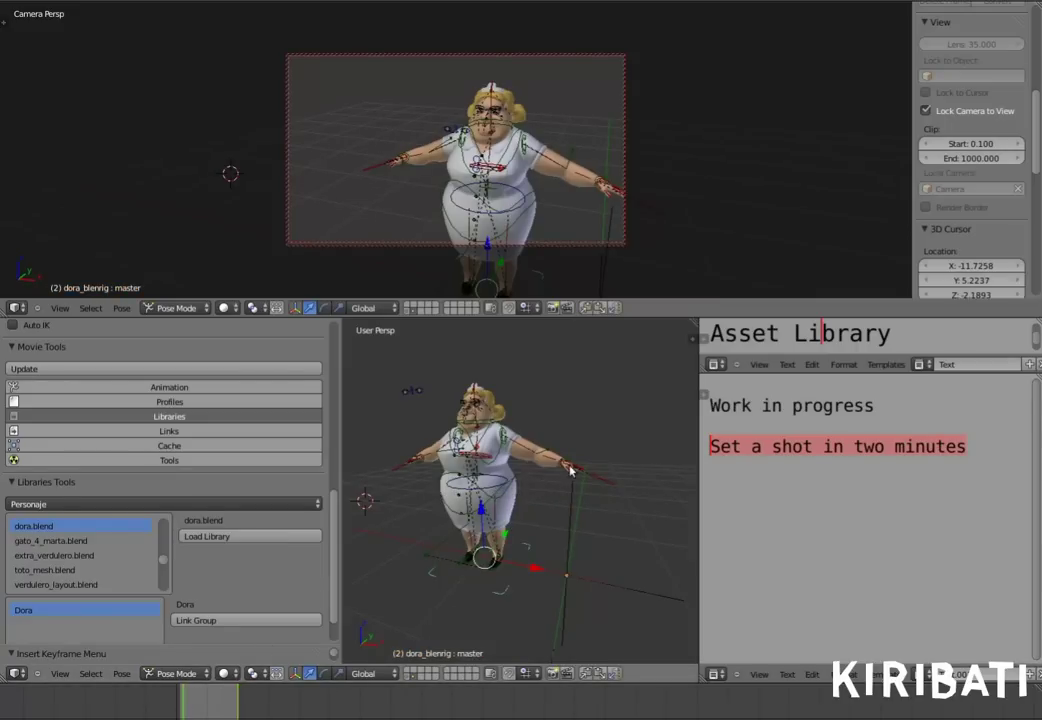
- Key master_torso's pose, re-pose and key it at frame 20, then play the animation
right_click(480, 478)
key("i")
left_click(477, 481)
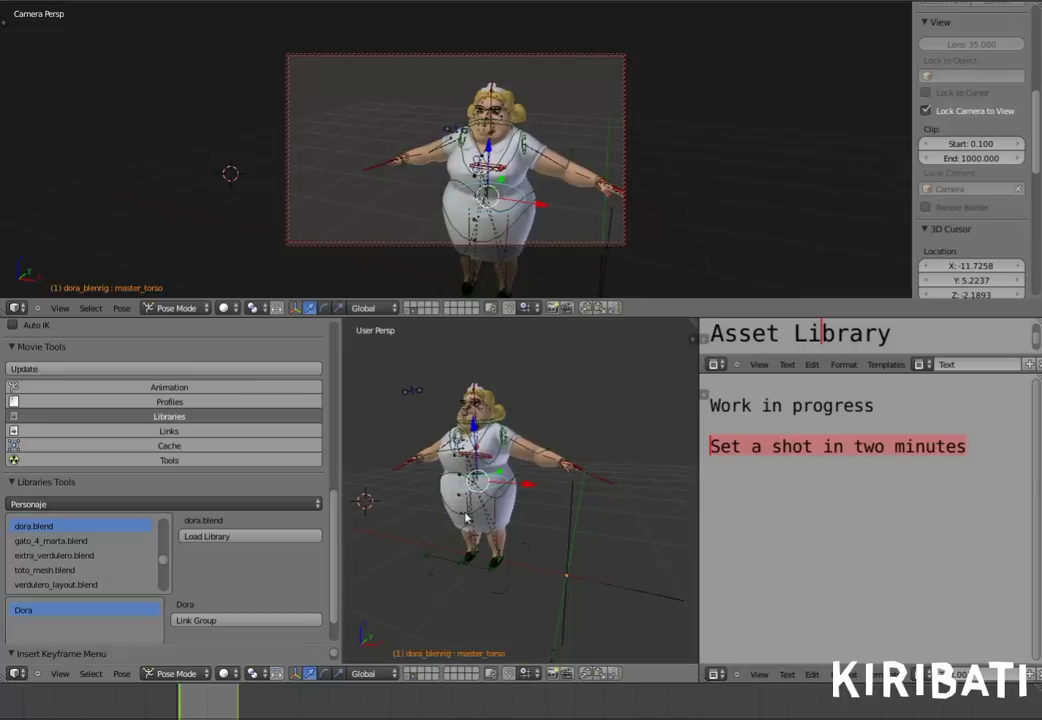
left_click(238, 698)
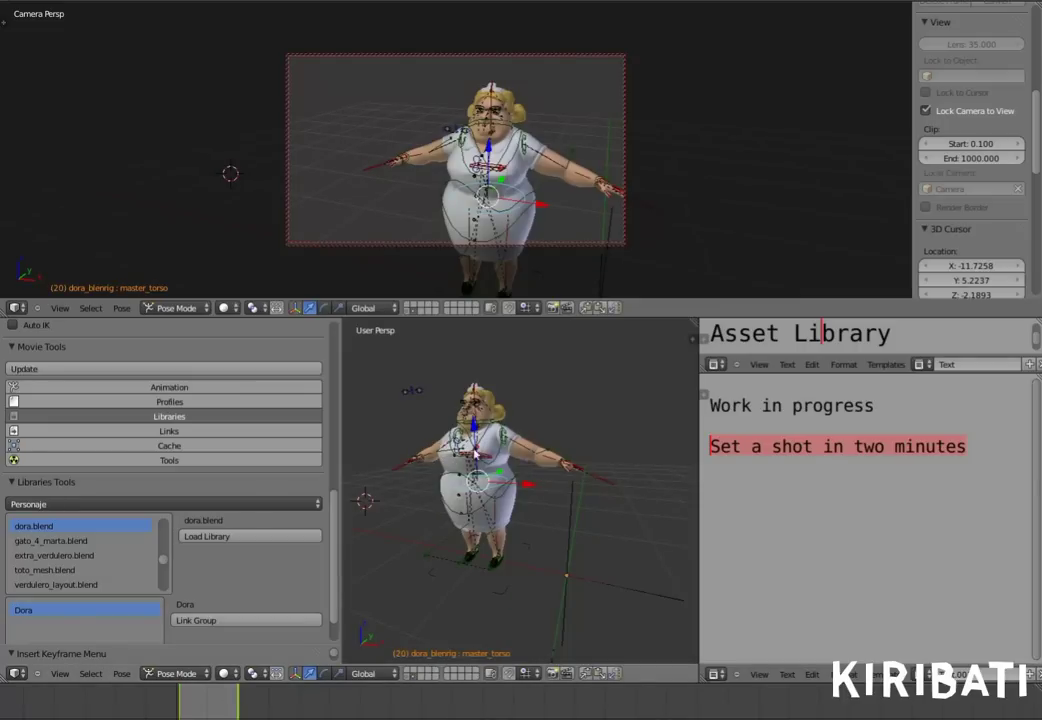
key("r")
left_click(478, 462)
key("i")
left_click(470, 466)
key("alt+a")
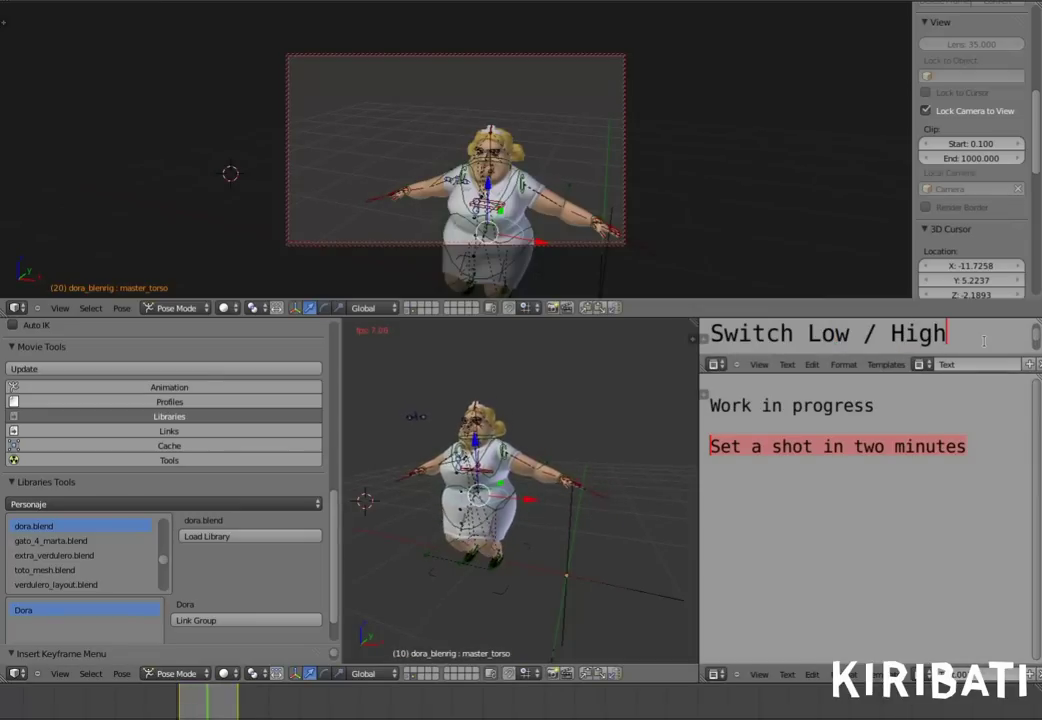
- Switch the linked assets to low then high detail, and stop playback
left_click(155, 431)
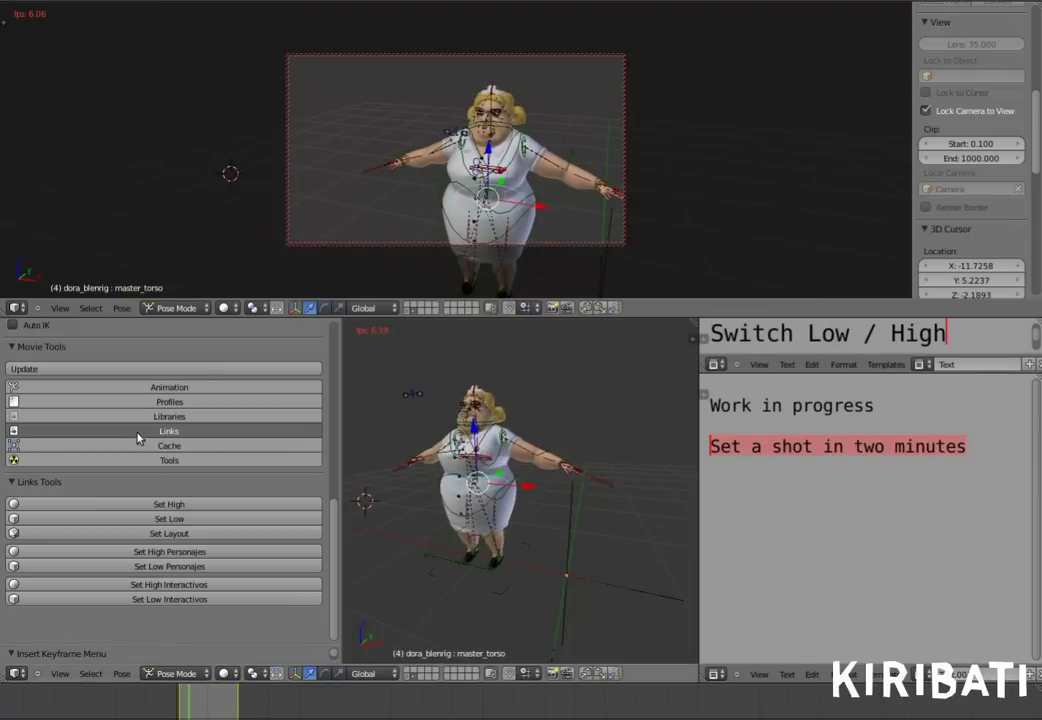
left_click(172, 520)
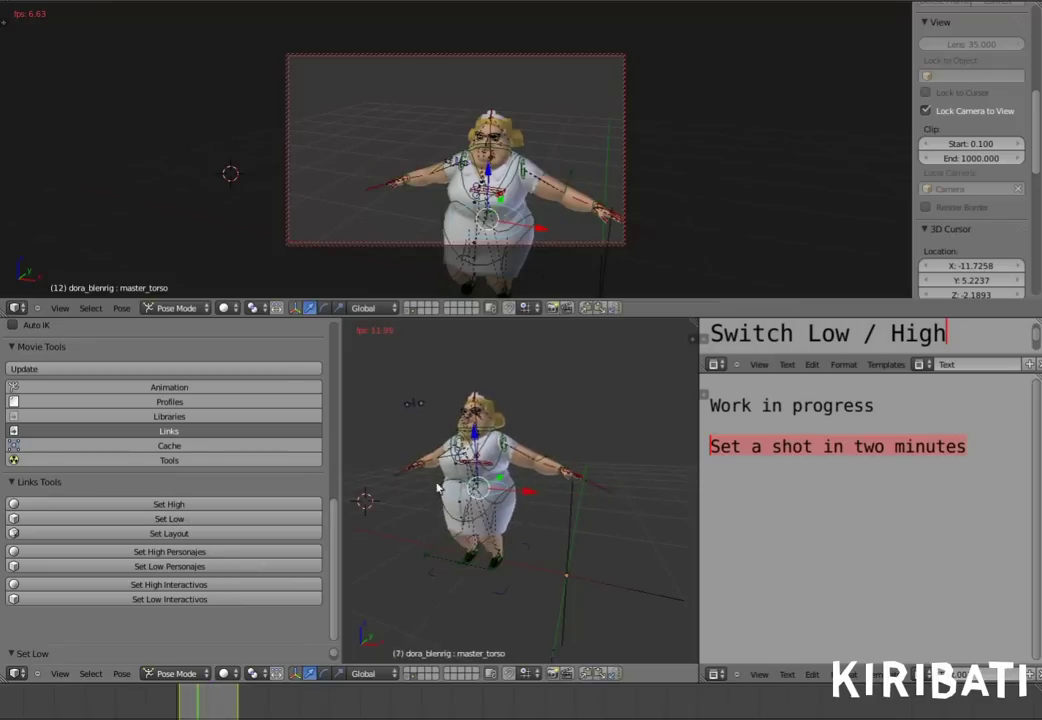
left_click(218, 503)
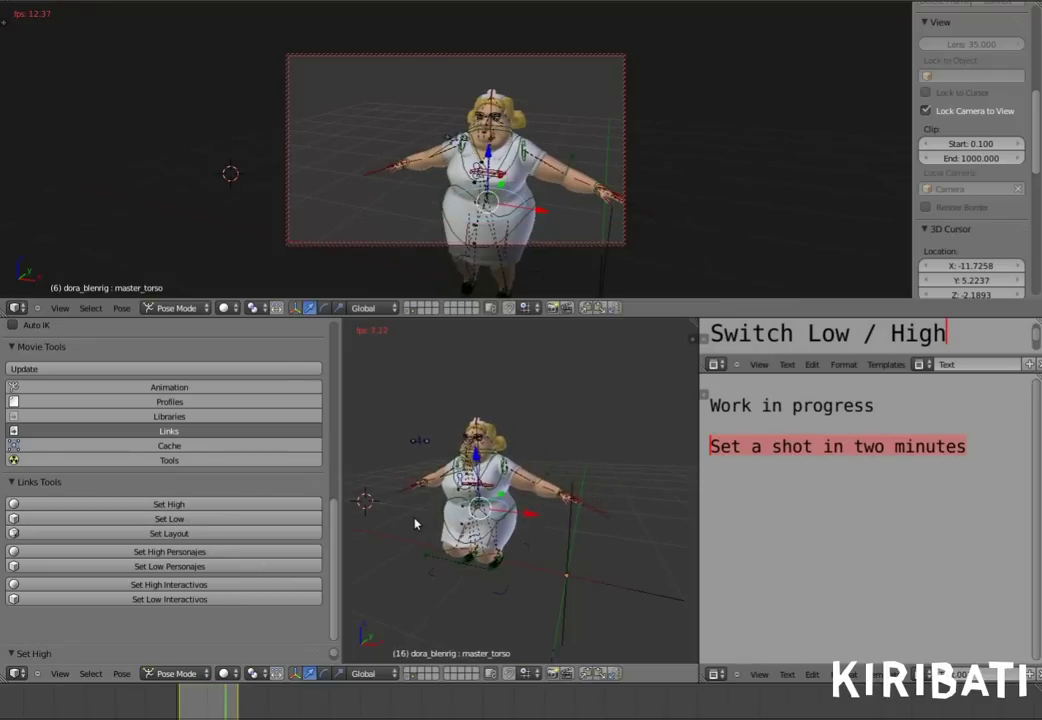
key("alt+a")
- Toggle the assets high then low, and the characters low then high
scroll(430, 505, "up", 4)
scroll(470, 490, "up", 2)
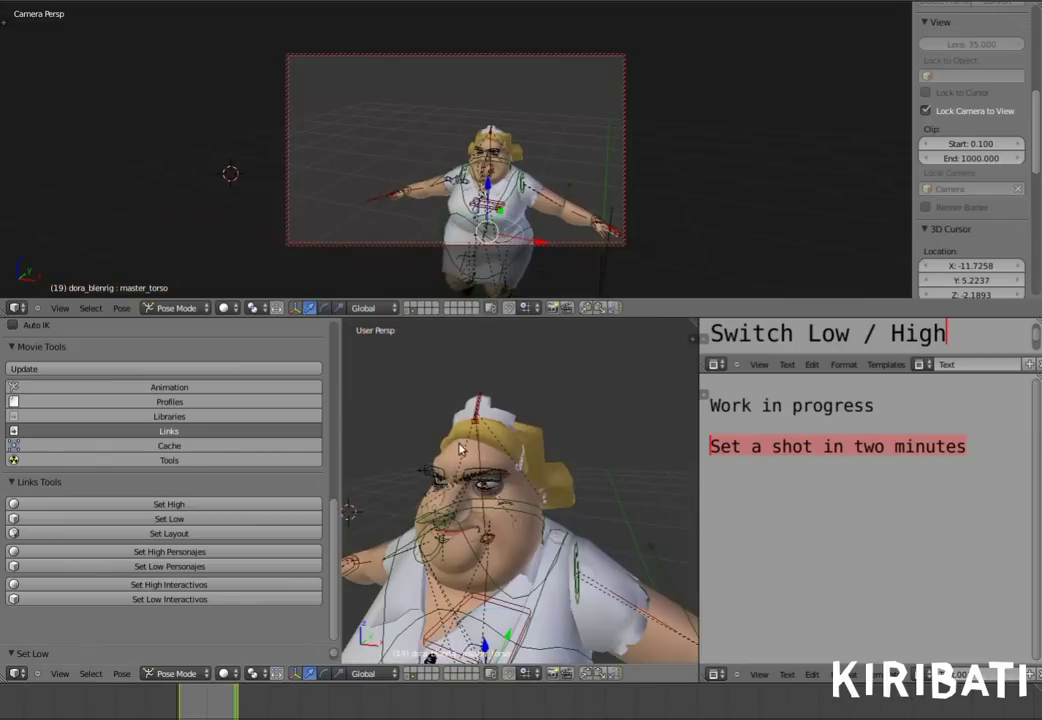
scroll(460, 450, "up", 2)
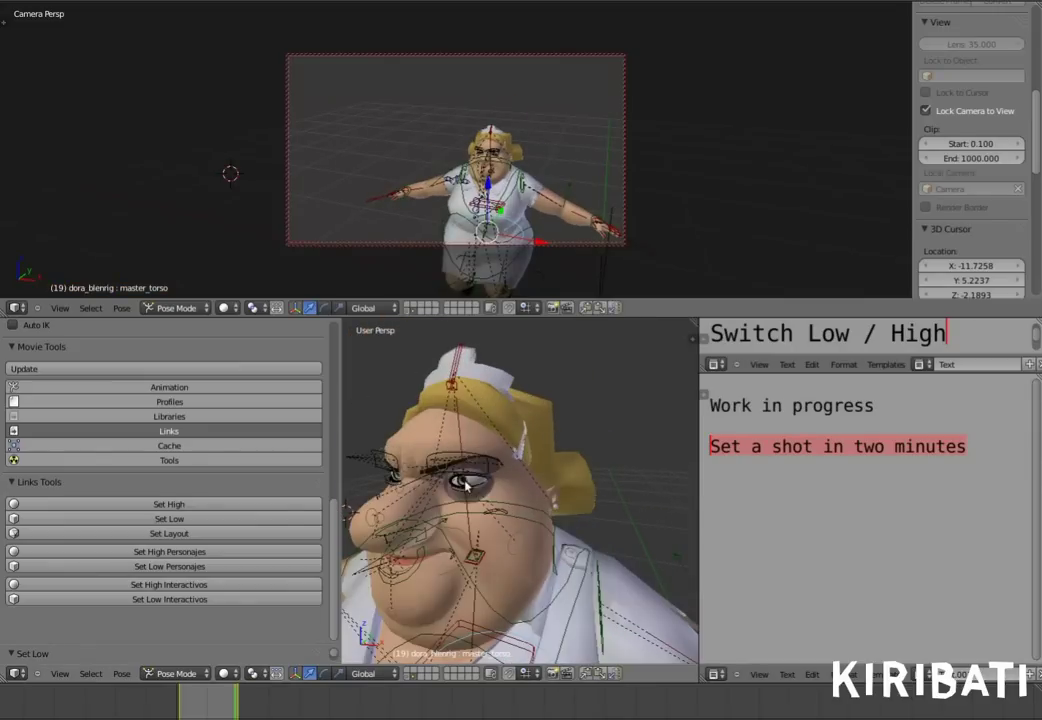
left_click(277, 506)
left_click(281, 519)
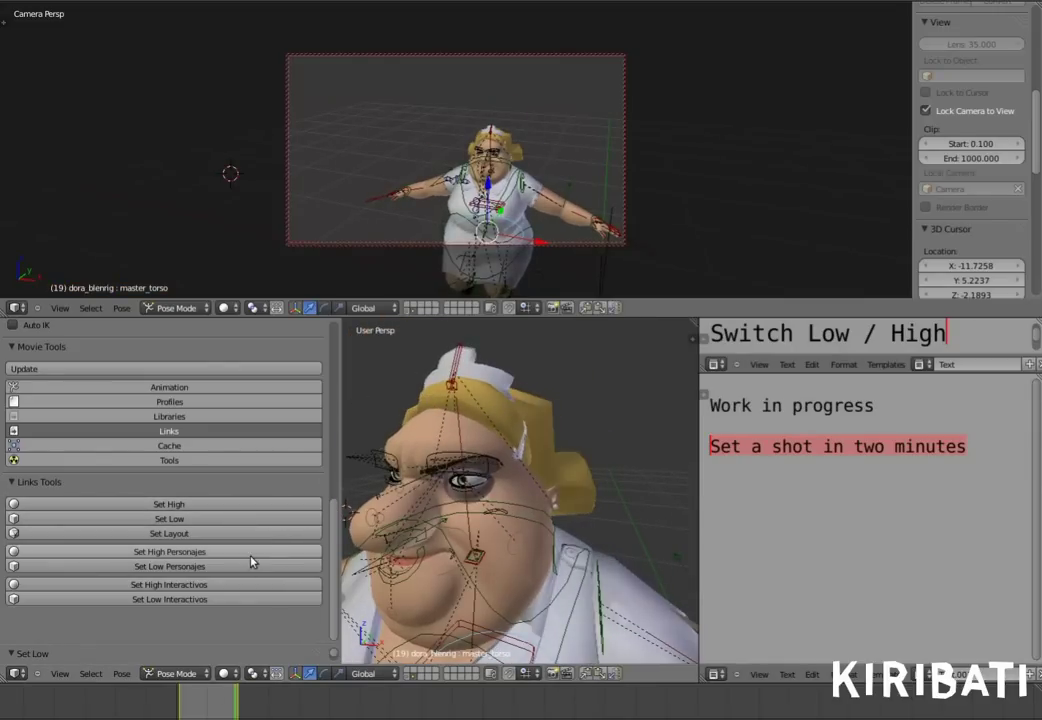
left_click(250, 551)
left_click(242, 526)
- Deselect everything and bring up the Movie Tools library categories
left_click(242, 511)
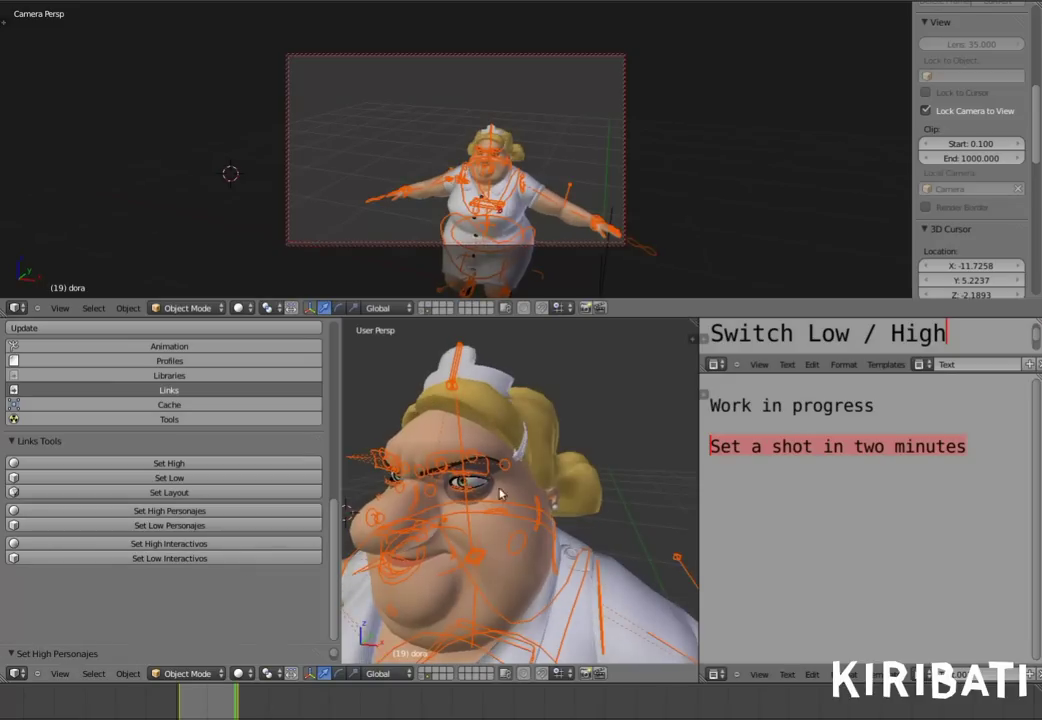
key("a")
scroll(500, 494, "down", 5)
scroll(500, 494, "down", 2)
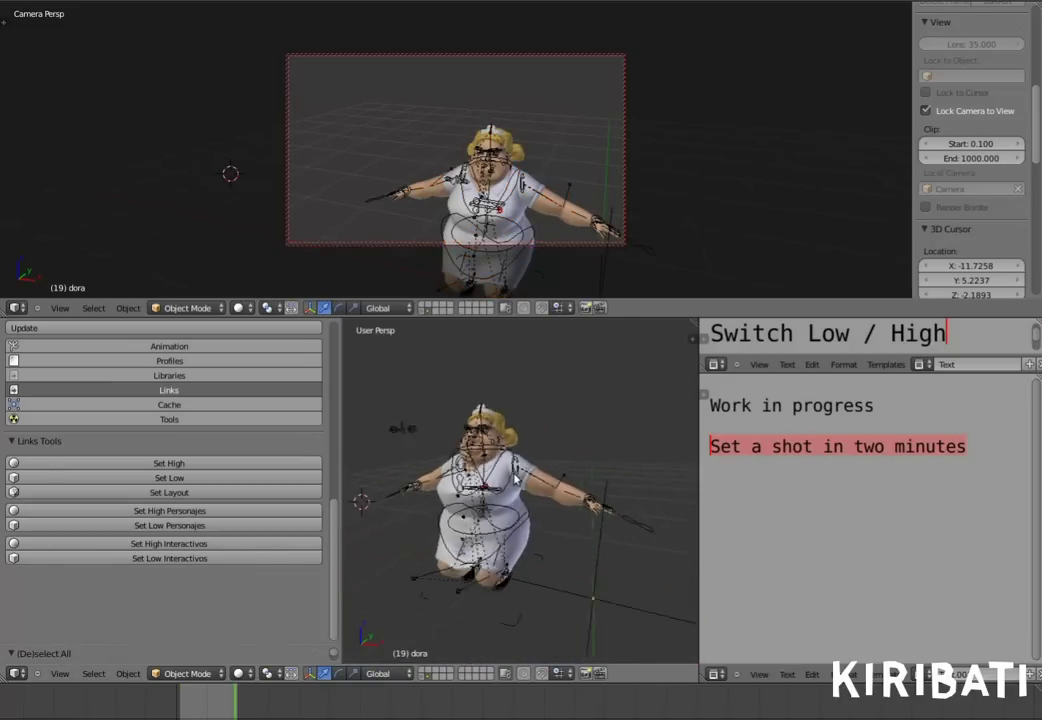
left_click(190, 375)
left_click(107, 463)
- Load geriatrico_int.blend from the Set category and link the geriatrico_int_high group
left_click(100, 404)
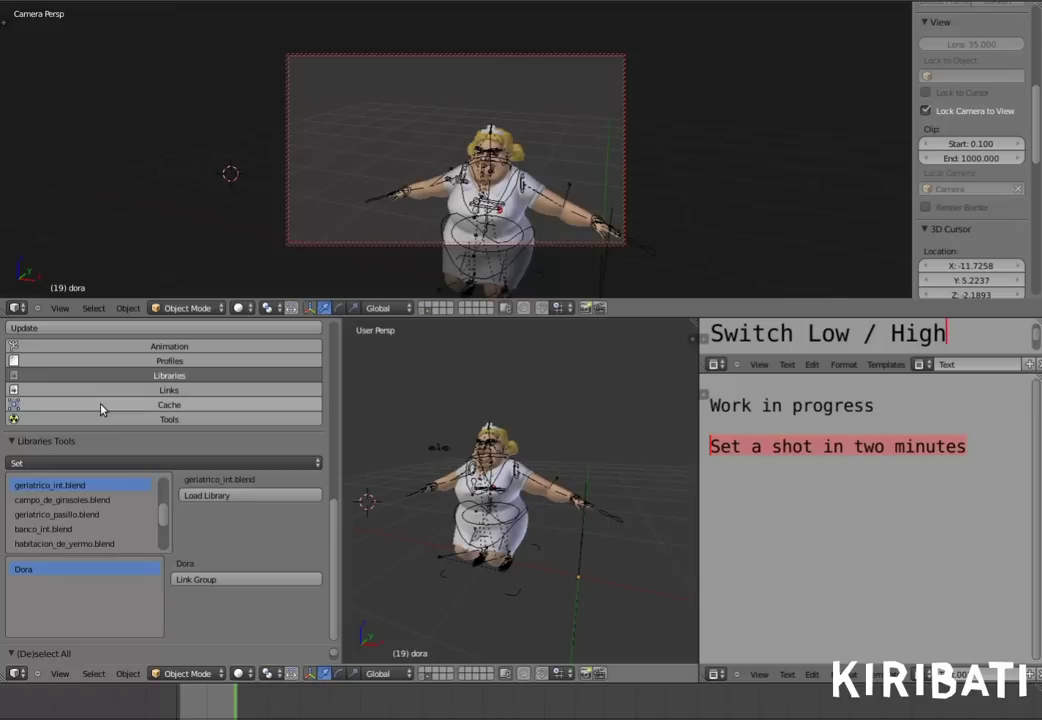
left_click(249, 495)
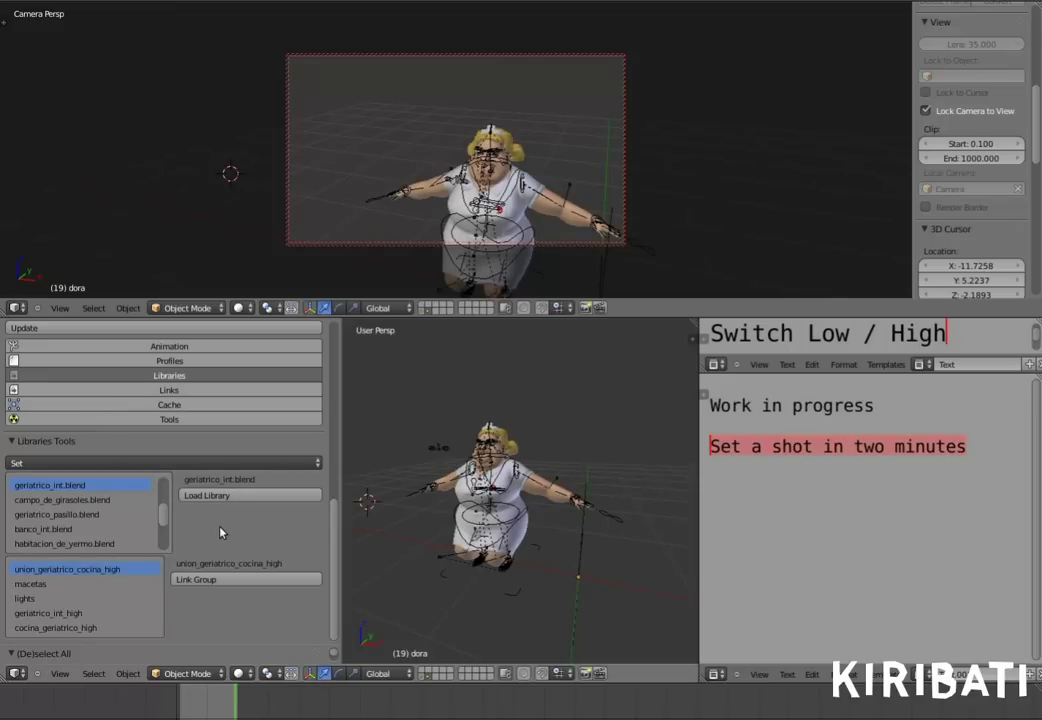
left_click(60, 613)
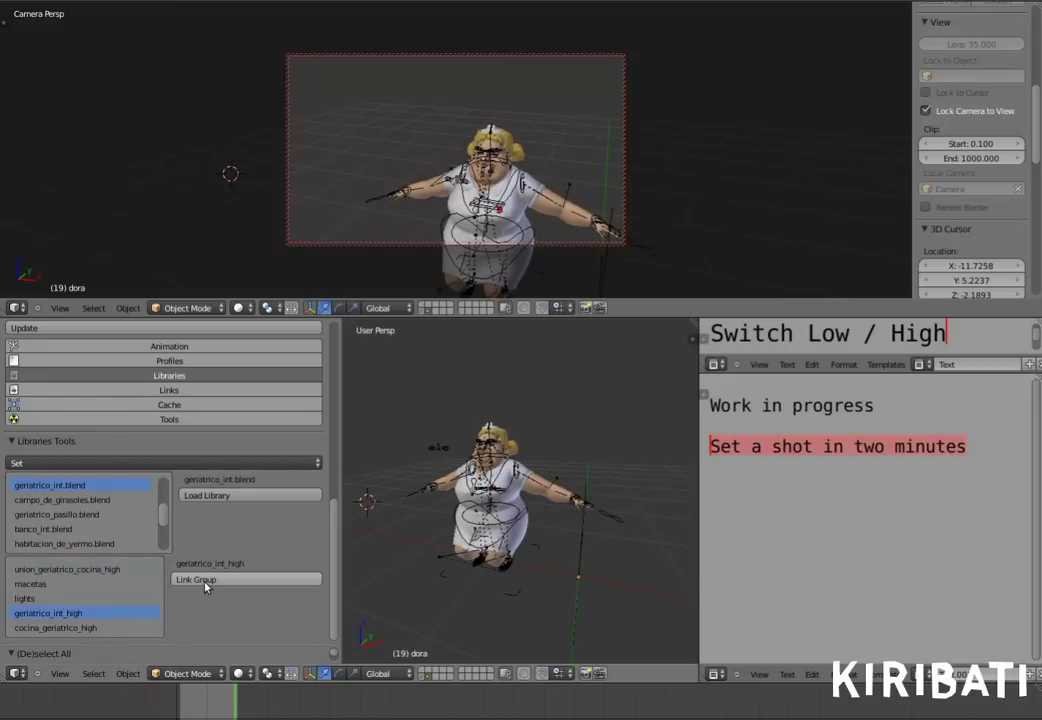
left_click(209, 581)
- Set the top viewport to Rendered shading and link the lights group
left_click(240, 308)
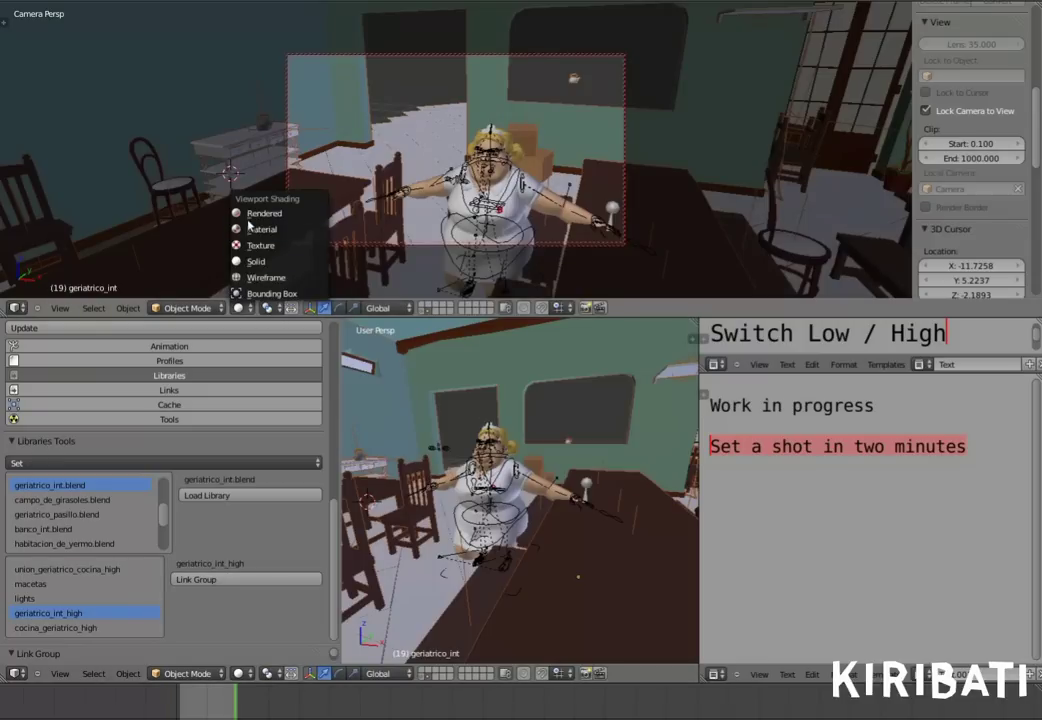
left_click(269, 217)
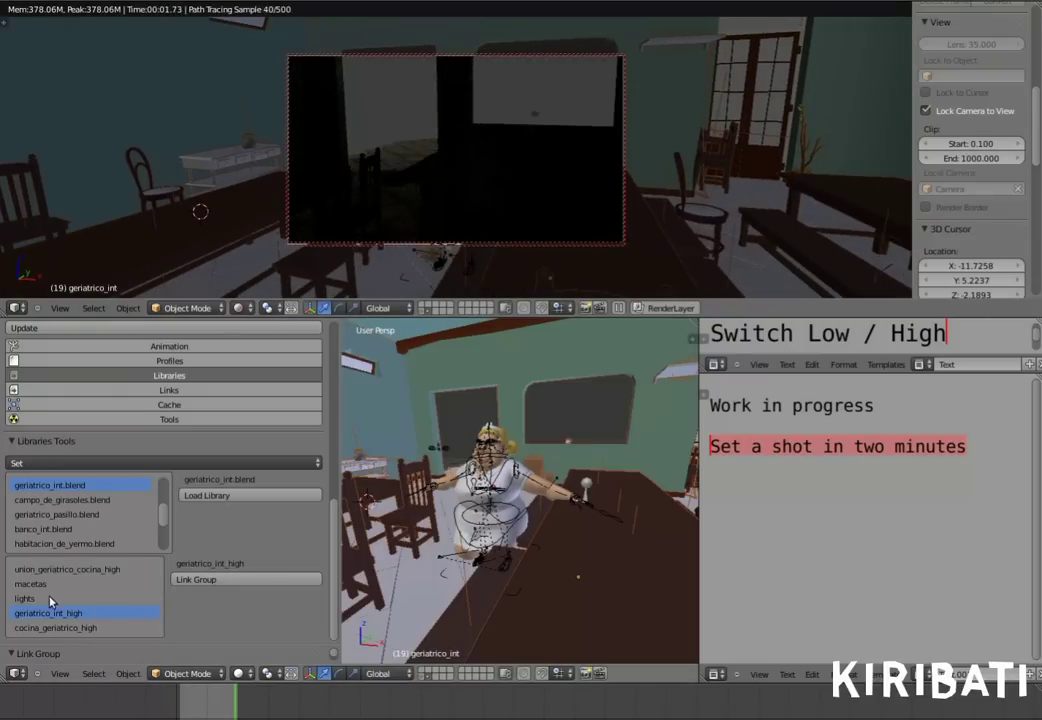
left_click(48, 598)
left_click(193, 587)
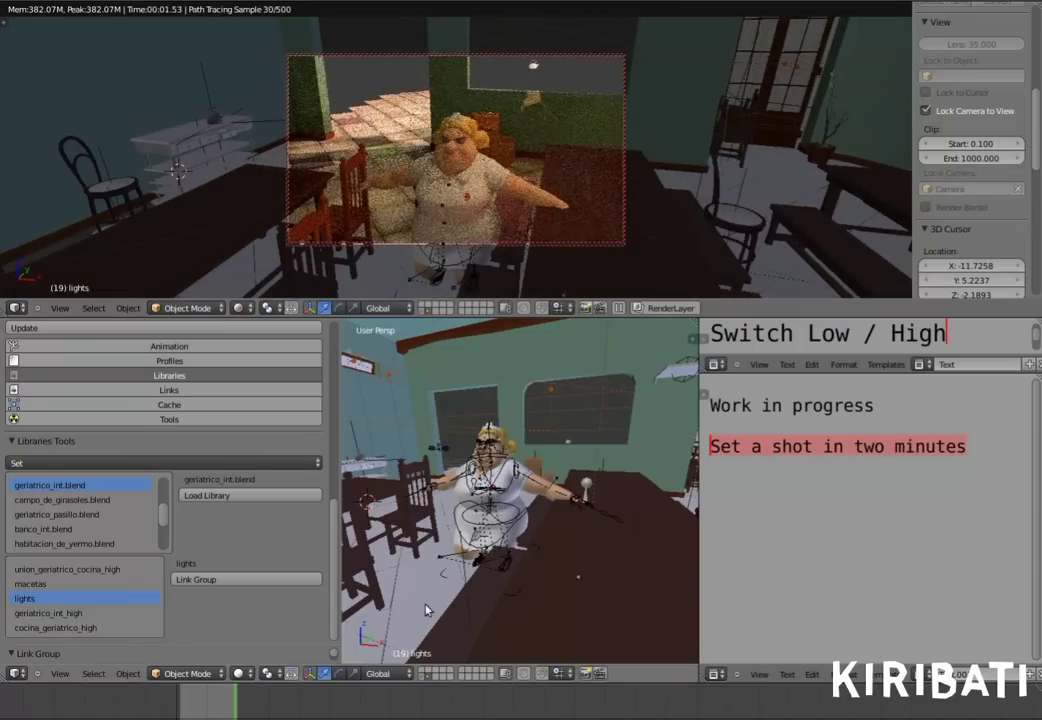
left_click(156, 391)
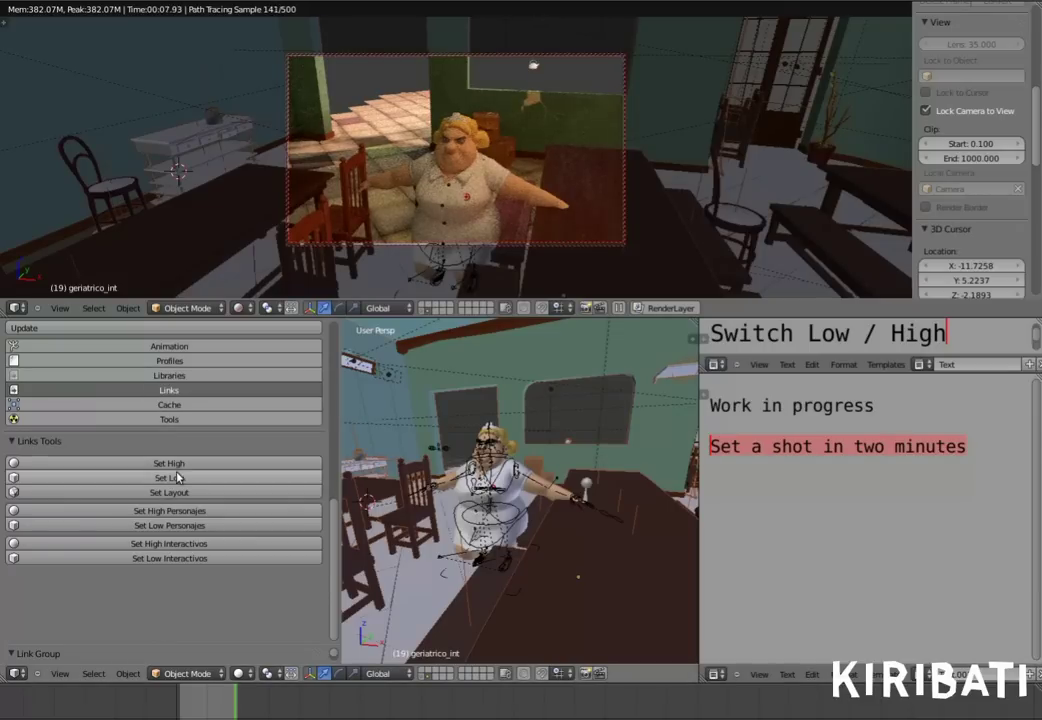
- Switch the set to Low, then Layout, then back to High detail
left_click(215, 477)
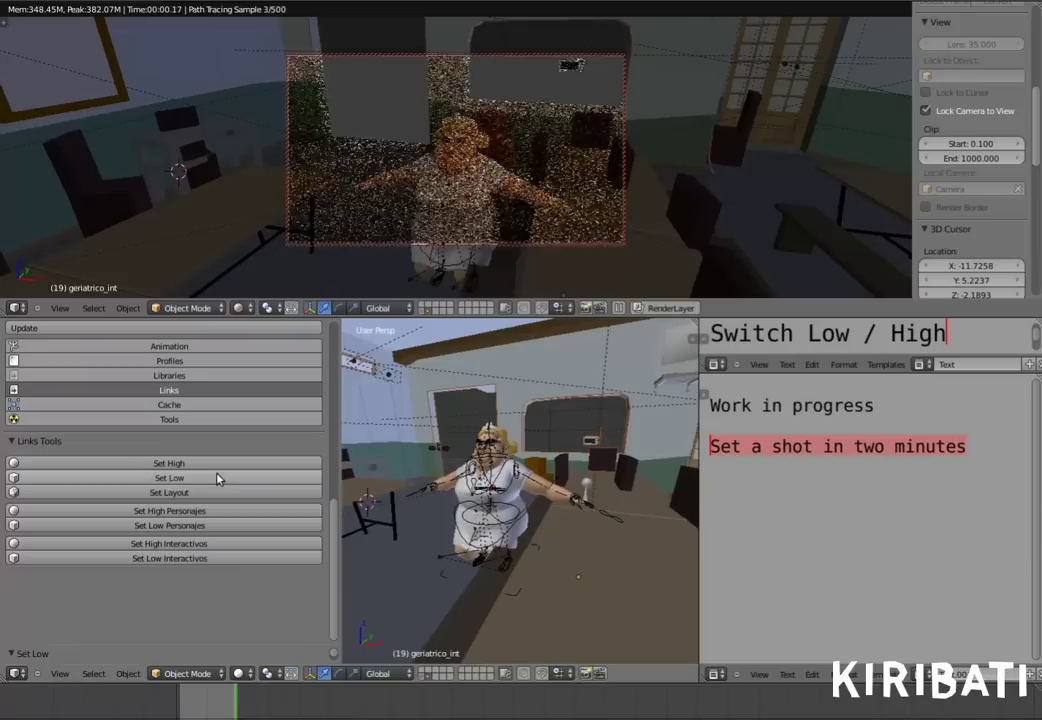
left_click(216, 492)
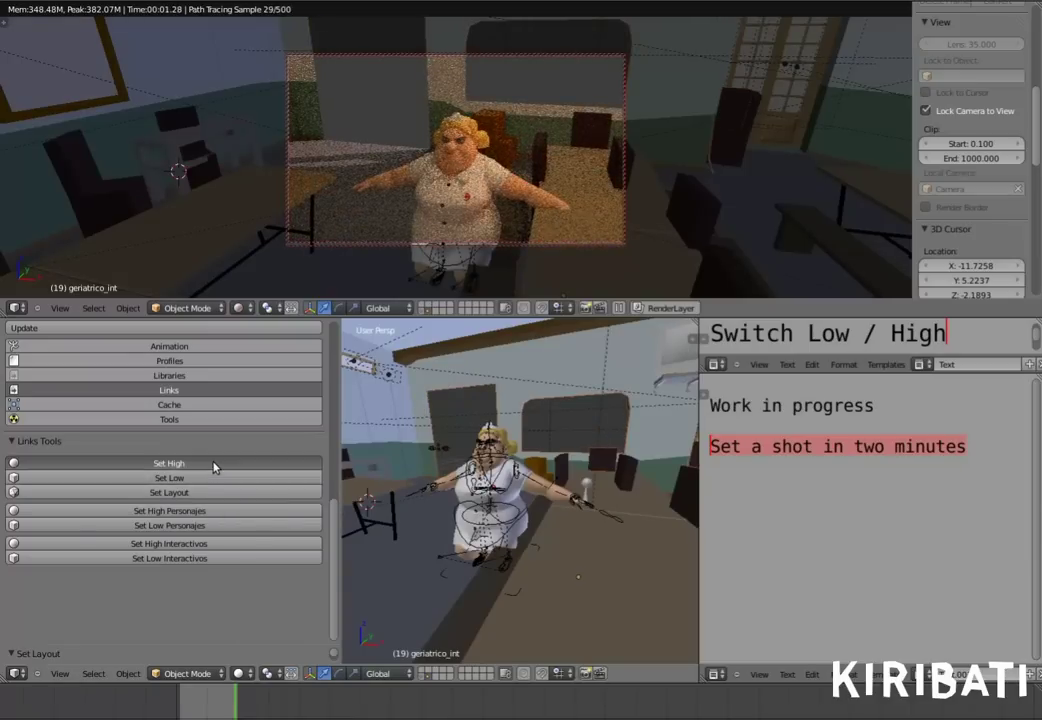
left_click(212, 463)
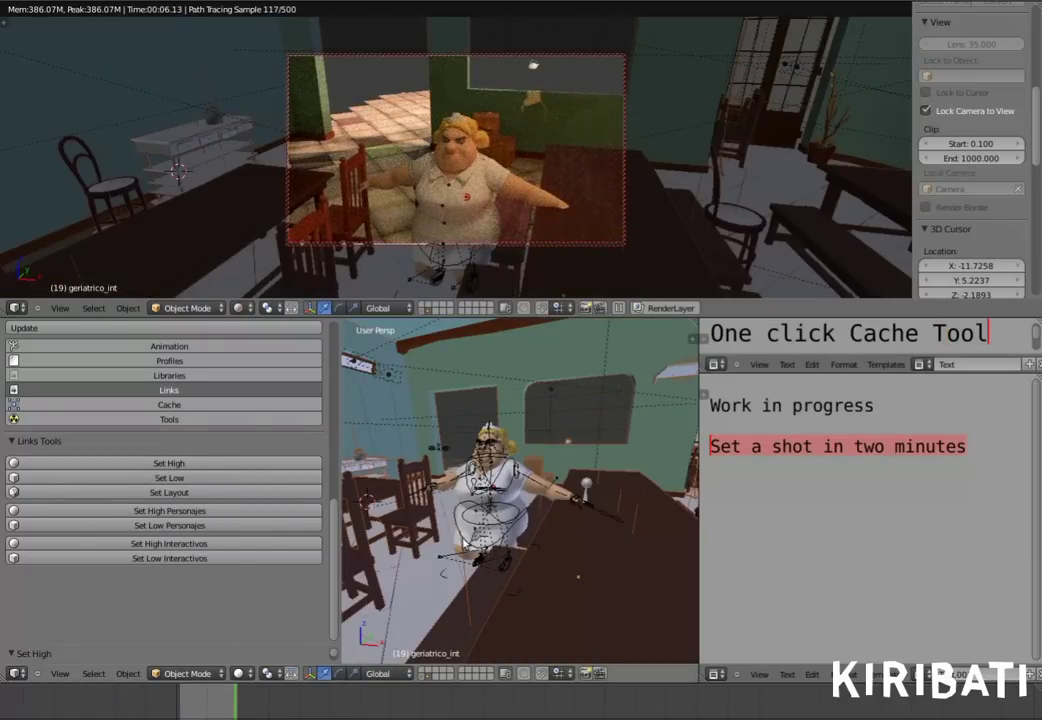
- Select Dora's rig, return to Object Mode, select her mesh and update the cache to dora_mesh.blend
left_click(170, 404)
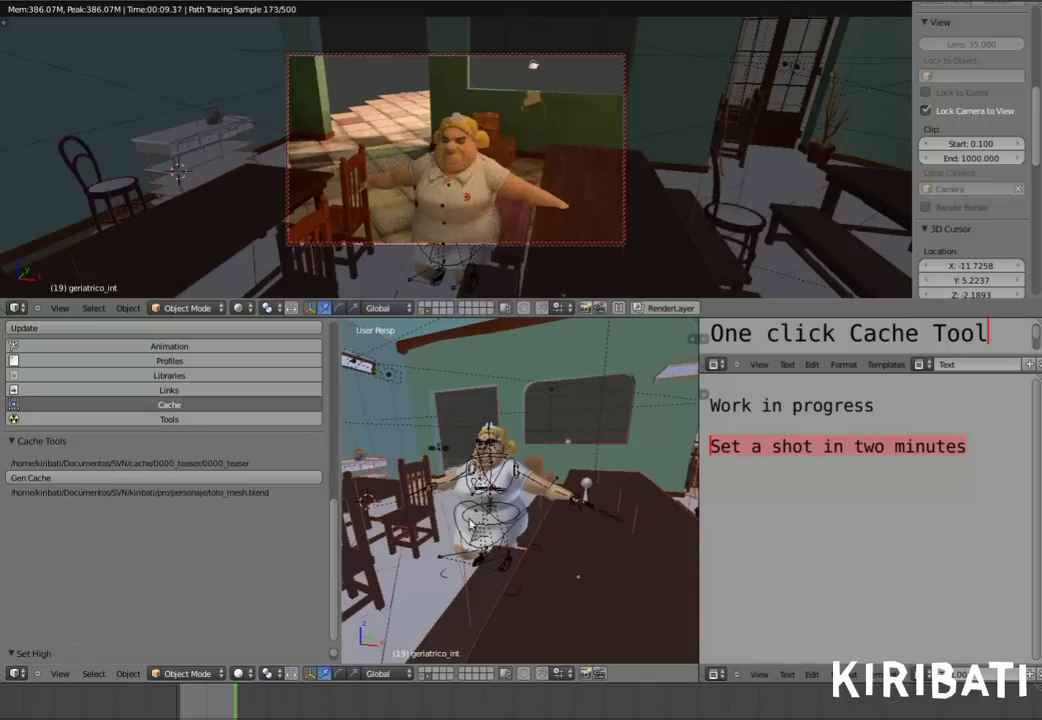
middle_click_drag(481, 530, 474, 557)
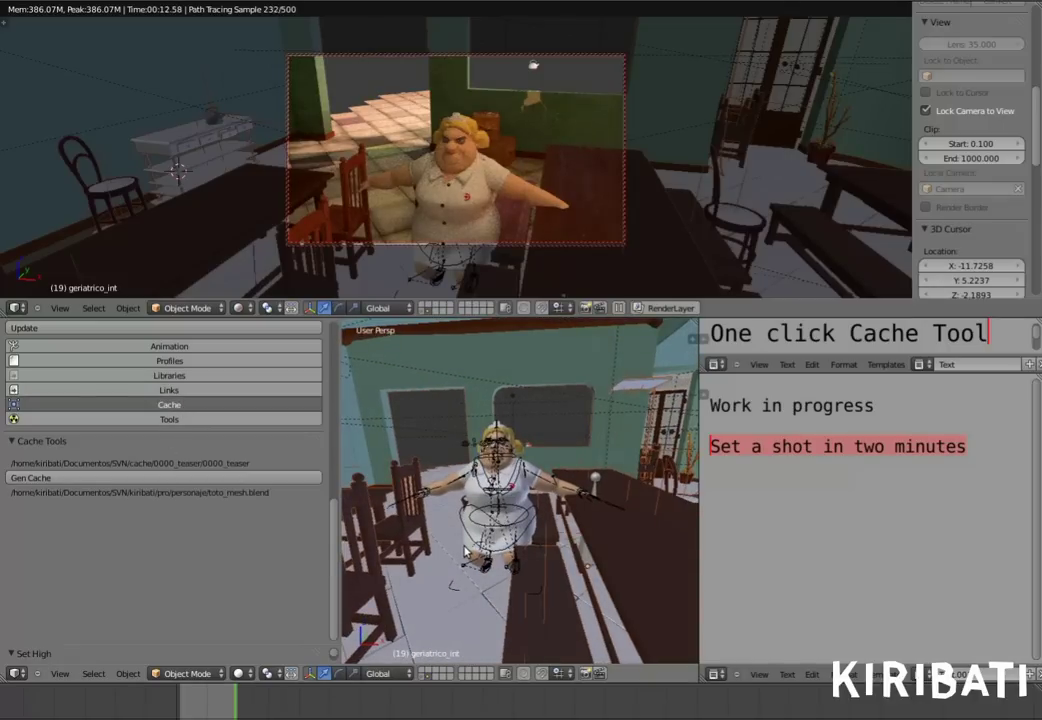
right_click(465, 551)
key("ctrl+Tab")
right_click(466, 551)
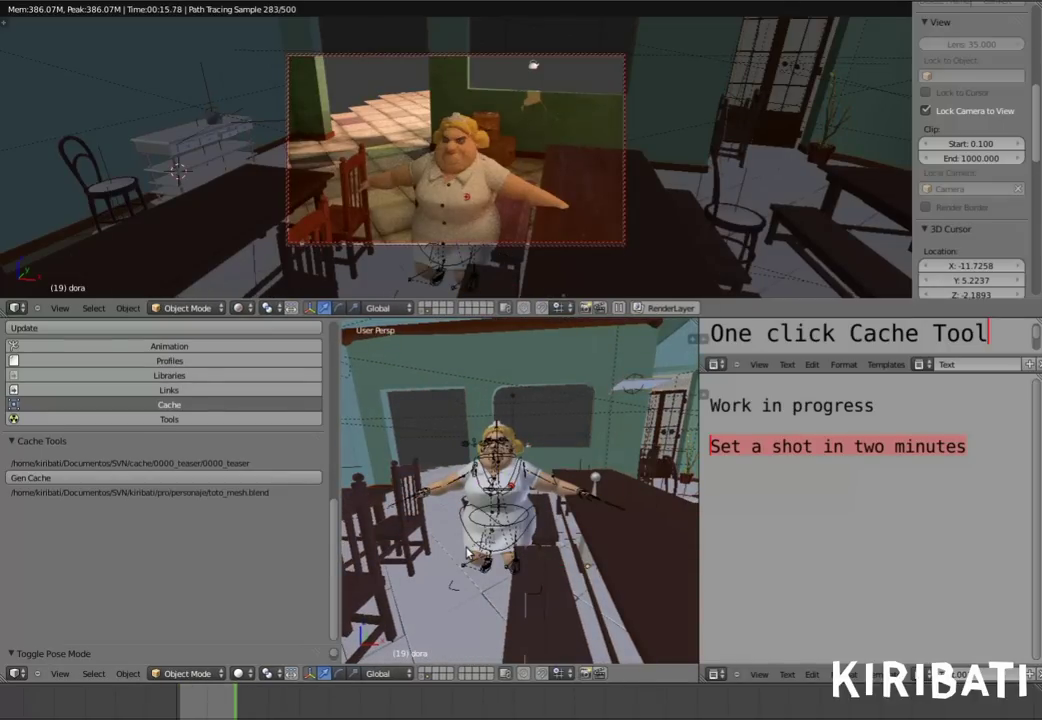
scroll(465, 551, "up", 2)
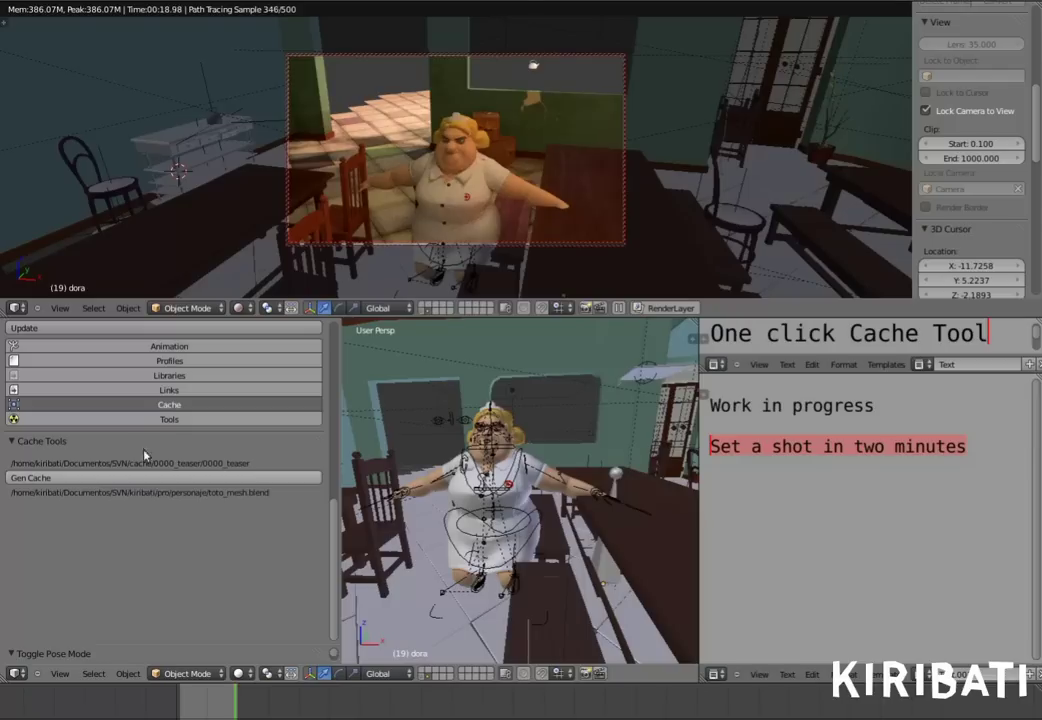
left_click(140, 329)
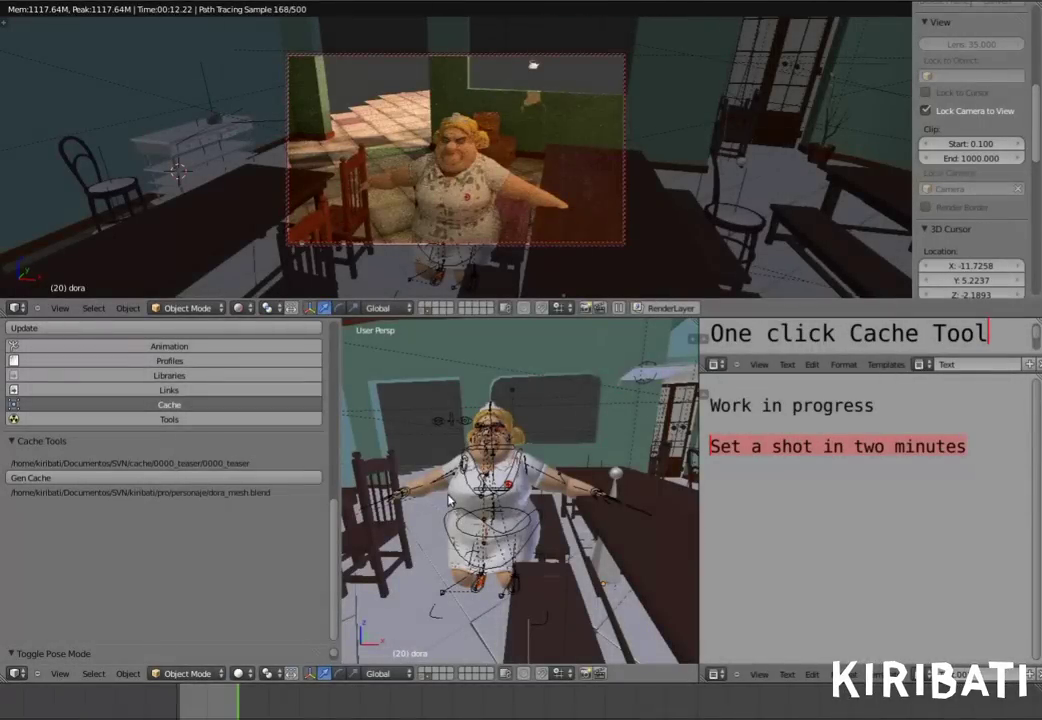
- Select Dora's rig armature and move it to another layer
right_click(459, 530)
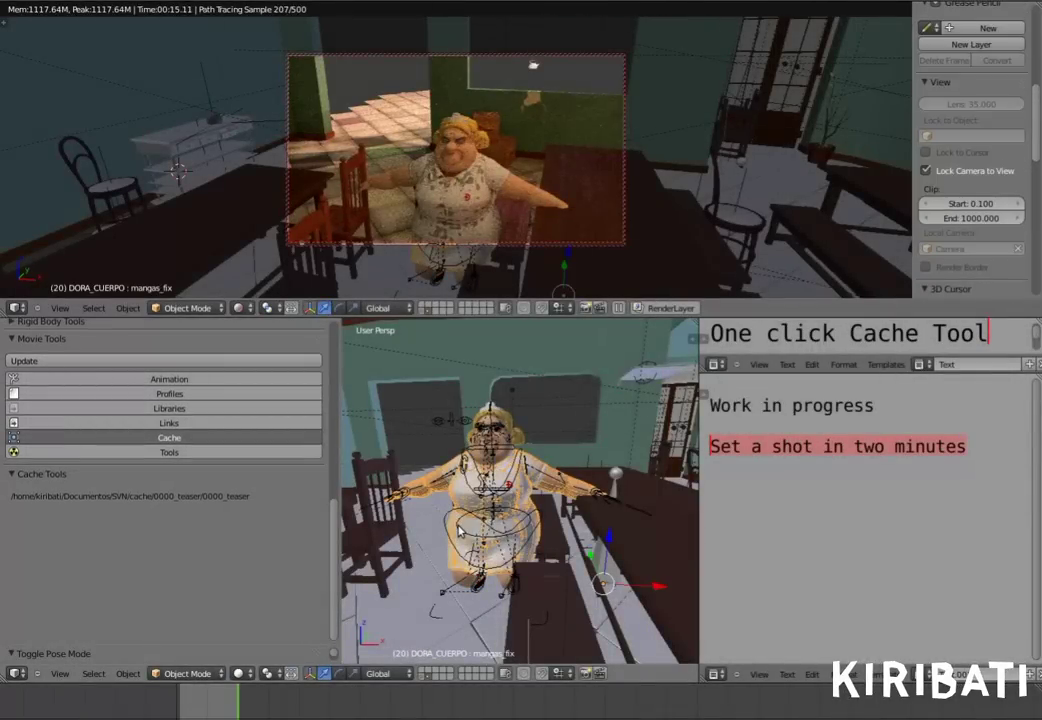
right_click(459, 530)
right_click(459, 530)
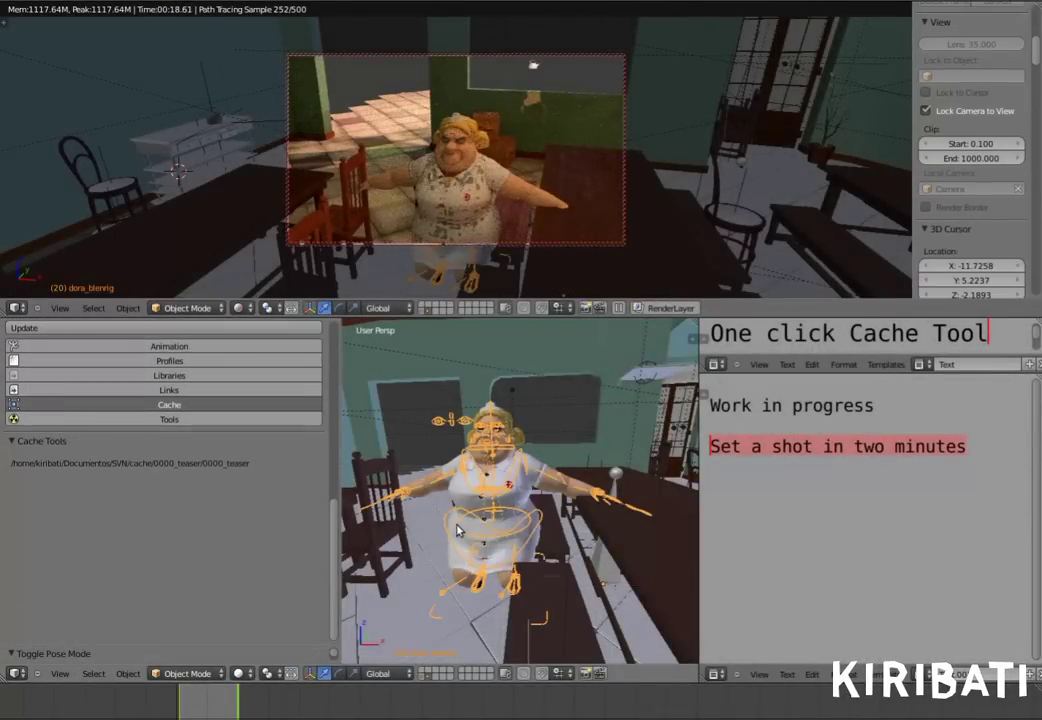
key("m")
left_click(592, 566)
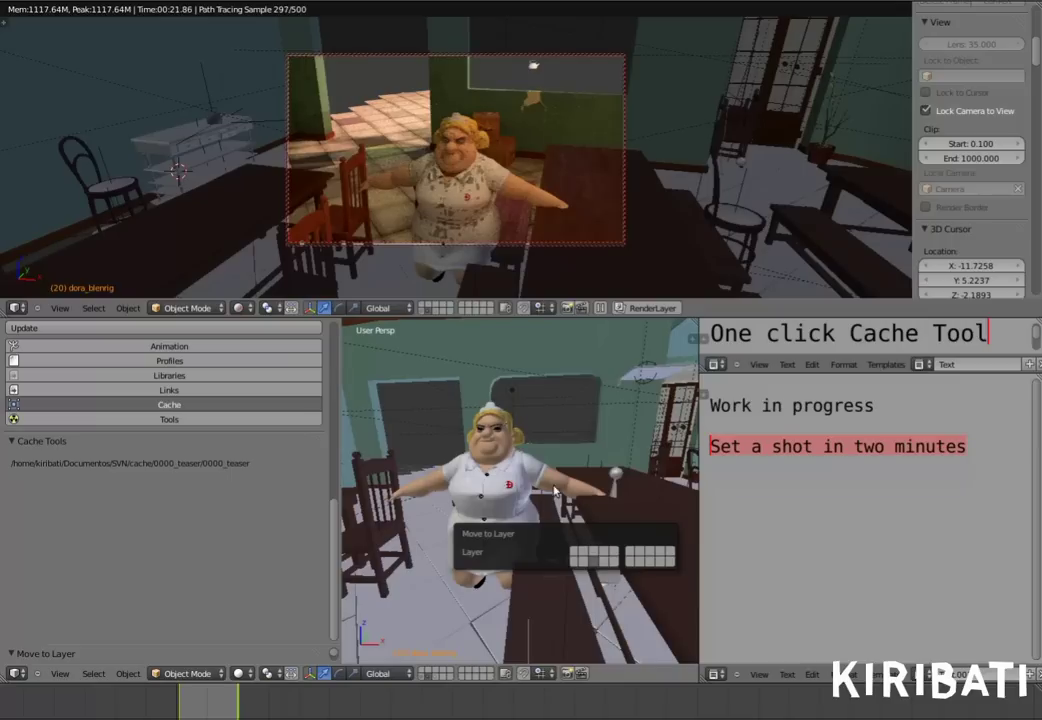
- Move the original Dora mesh to another layer, reframe the camera, and play the animation
right_click(435, 426)
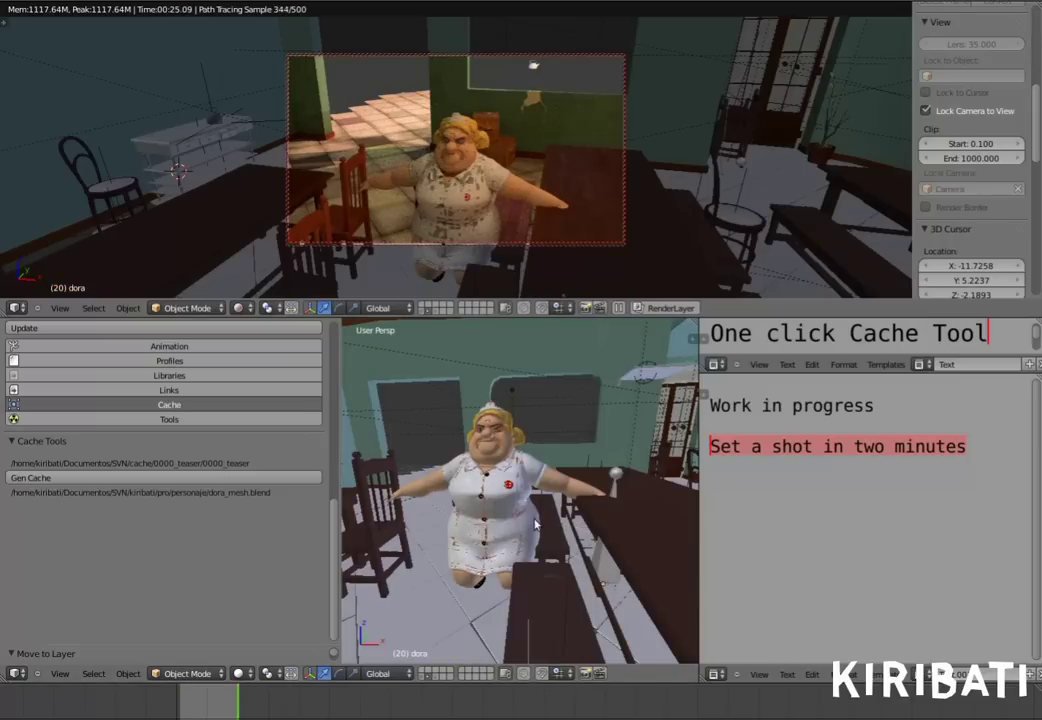
key("m")
left_click(666, 556)
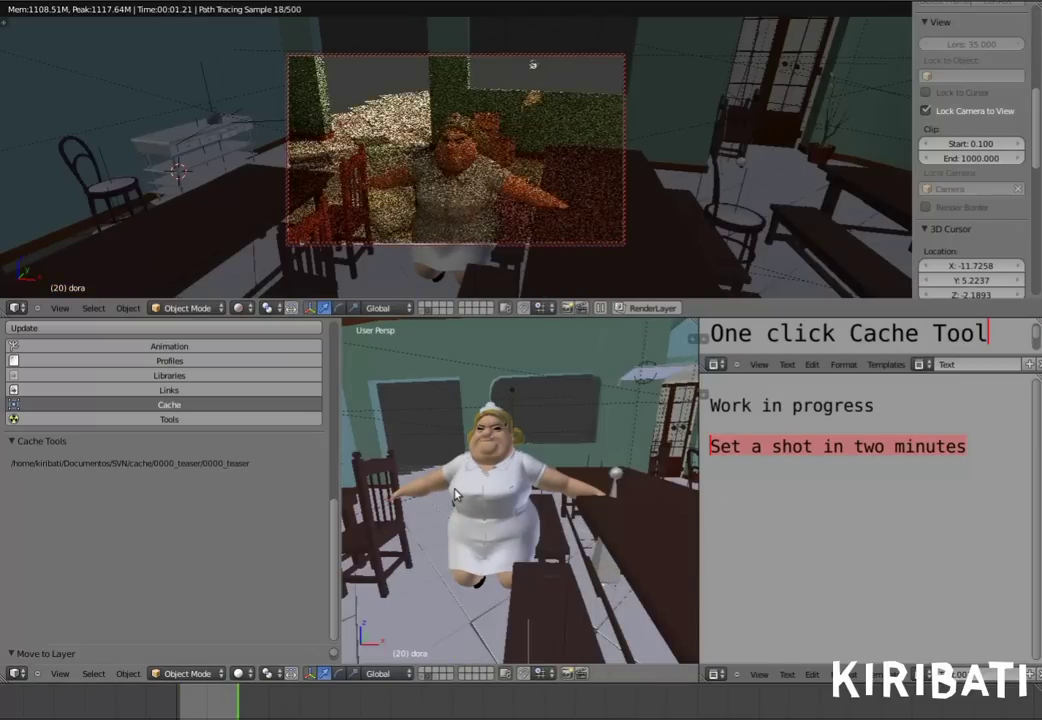
mouse_move(400, 160)
middle_mouse_down()
mouse_move(367, 144)
mouse_move(452, 183)
middle_mouse_up()
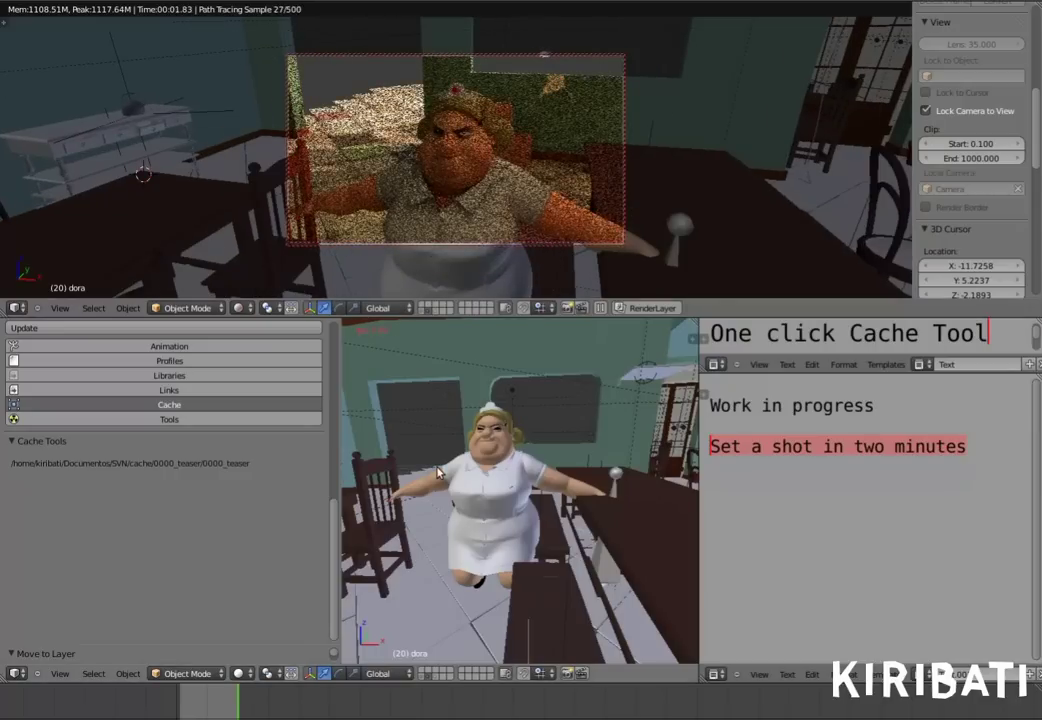
key("alt+a")
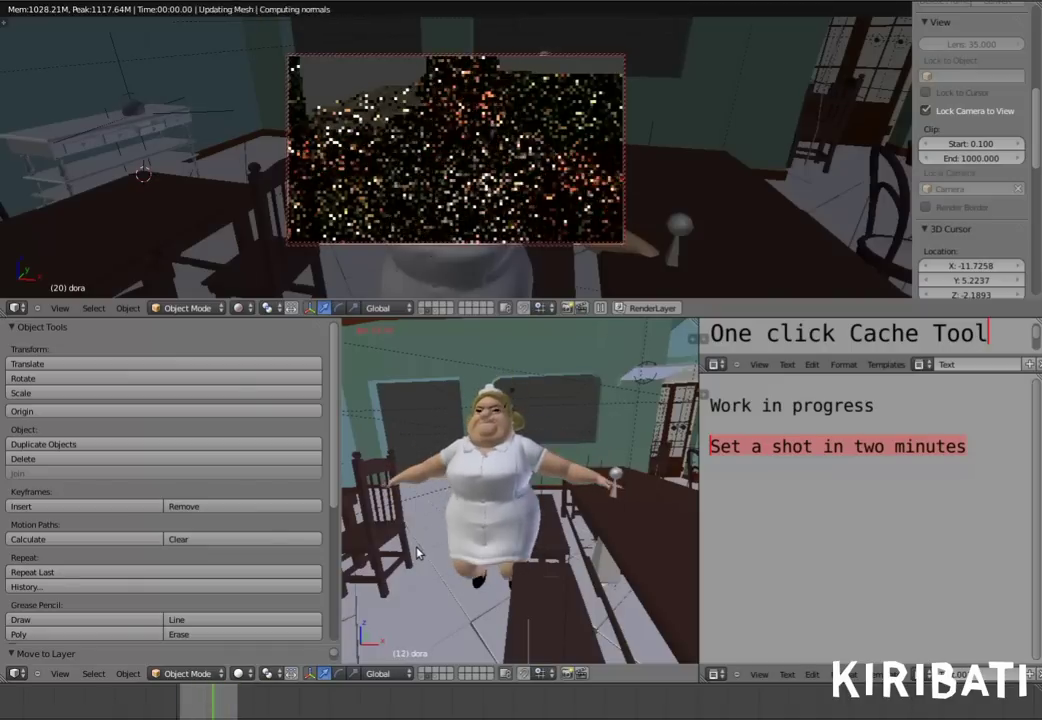
- Stop playback and orbit the locked camera to a higher angle over the dining tables
key("Escape")
mouse_move(437, 221)
middle_mouse_down()
mouse_move(492, 222)
mouse_move(484, 186)
mouse_move(497, 191)
middle_mouse_up()
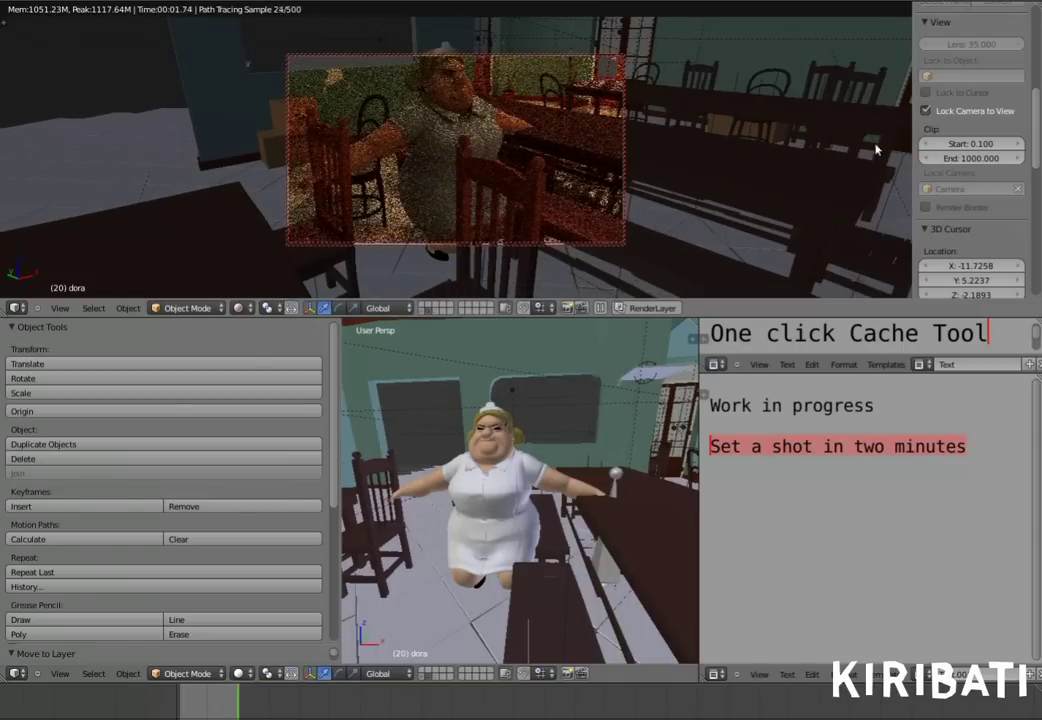
middle_click_drag(703, 152, 868, 139)
mouse_move(586, 181)
middle_mouse_down()
mouse_move(329, 213)
mouse_move(484, 98)
mouse_move(493, 158)
mouse_move(451, 156)
mouse_move(468, 177)
middle_mouse_up()
- Open the Movie Tools libraries and browse the Utileria prop category
scroll(245, 460, "down", 4)
scroll(235, 493, "down", 2)
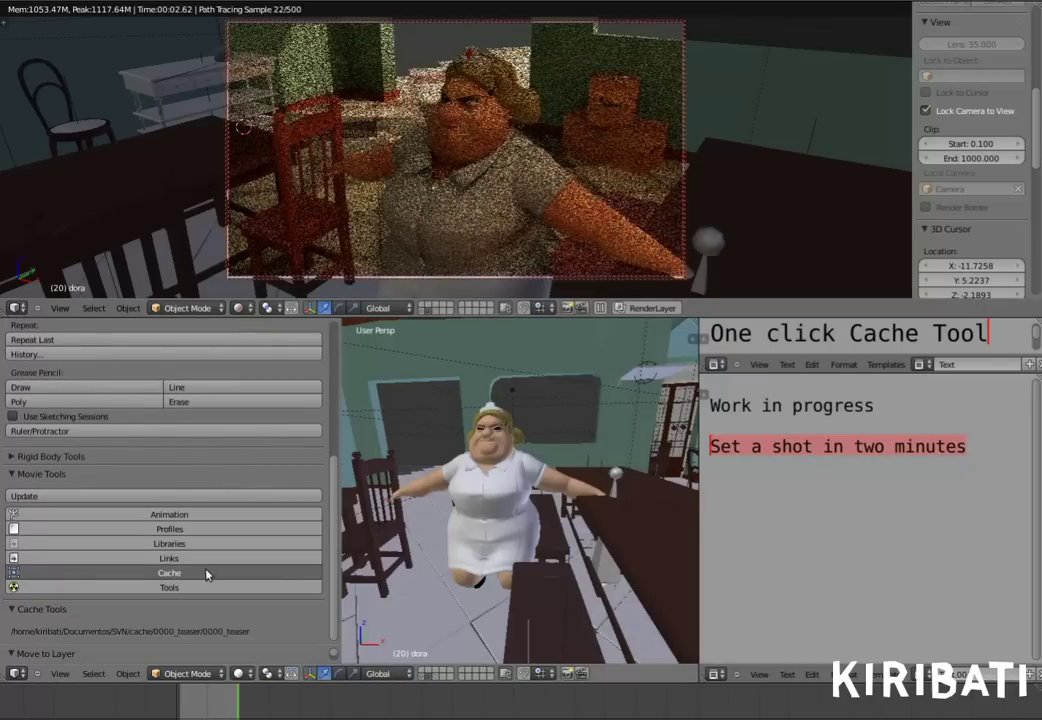
left_click(205, 545)
scroll(205, 551, "down", 3)
scroll(205, 510, "down", 1)
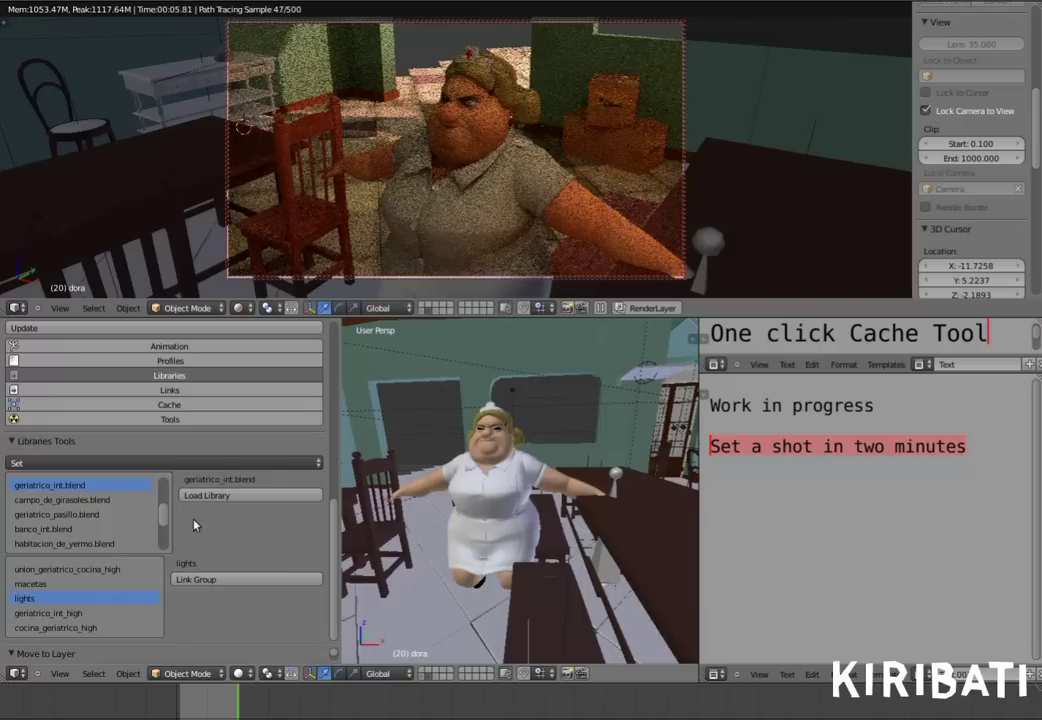
left_click(210, 465)
left_click(192, 421)
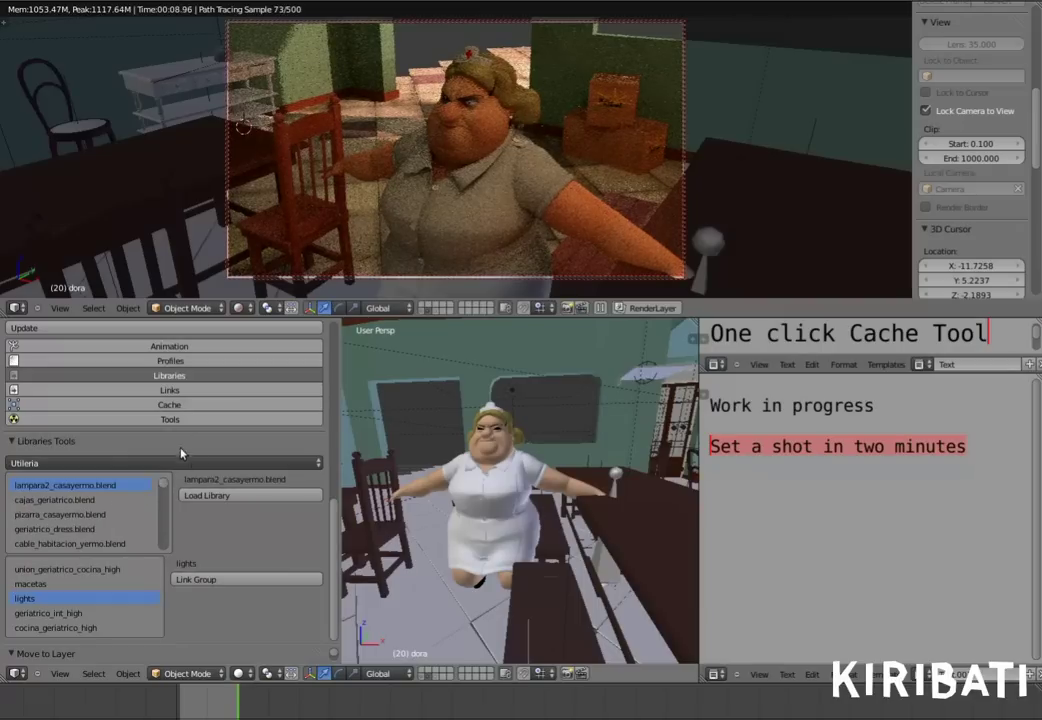
scroll(97, 514, "down", 1)
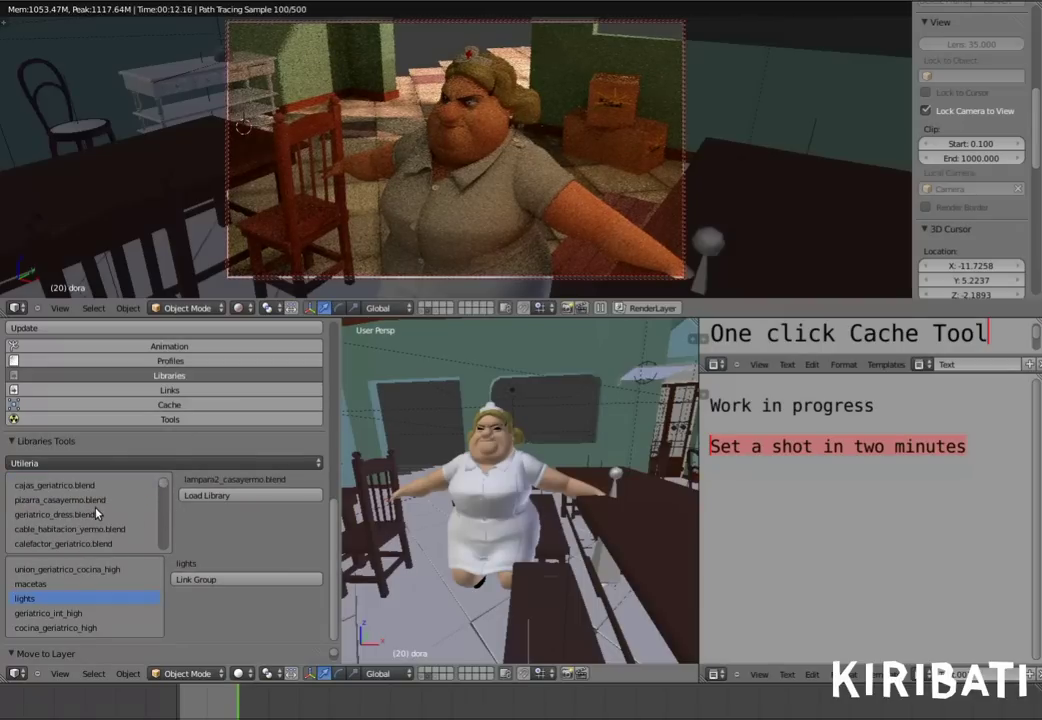
scroll(97, 514, "down", 1)
scroll(95, 530, "down", 1)
scroll(92, 541, "down", 2)
scroll(92, 541, "down", 2)
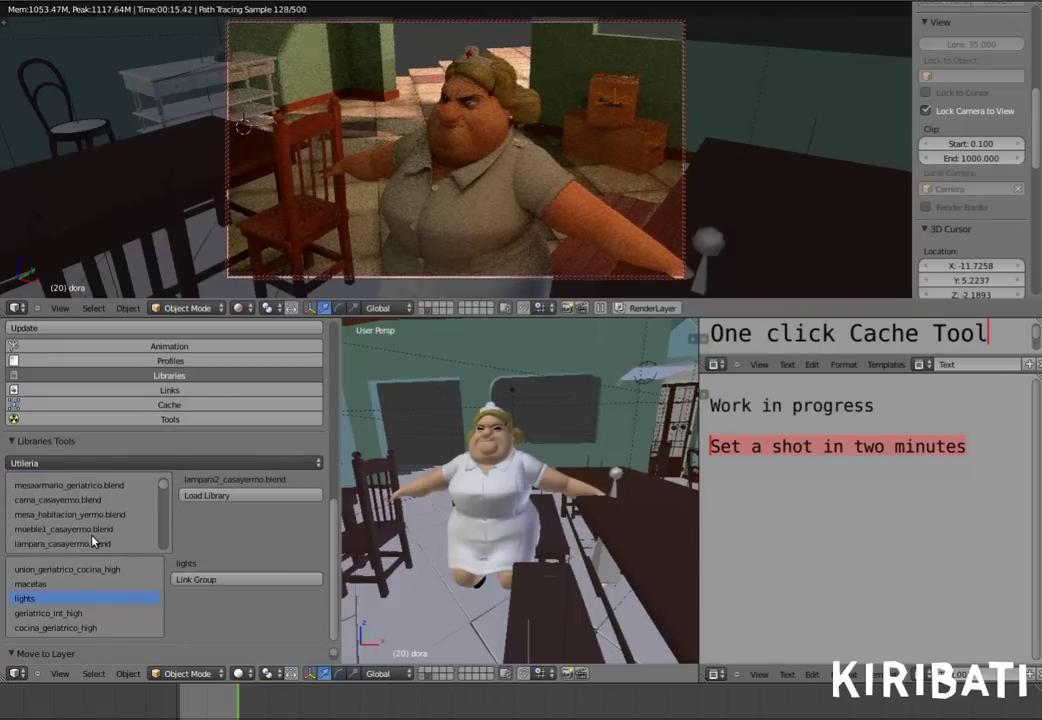
scroll(92, 541, "down", 2)
scroll(92, 541, "down", 2)
scroll(91, 485, "down", 1)
- Link cucharon_geriatrico_high from cucharon_geriatrico.blend in the Interactivo category
left_click(88, 463)
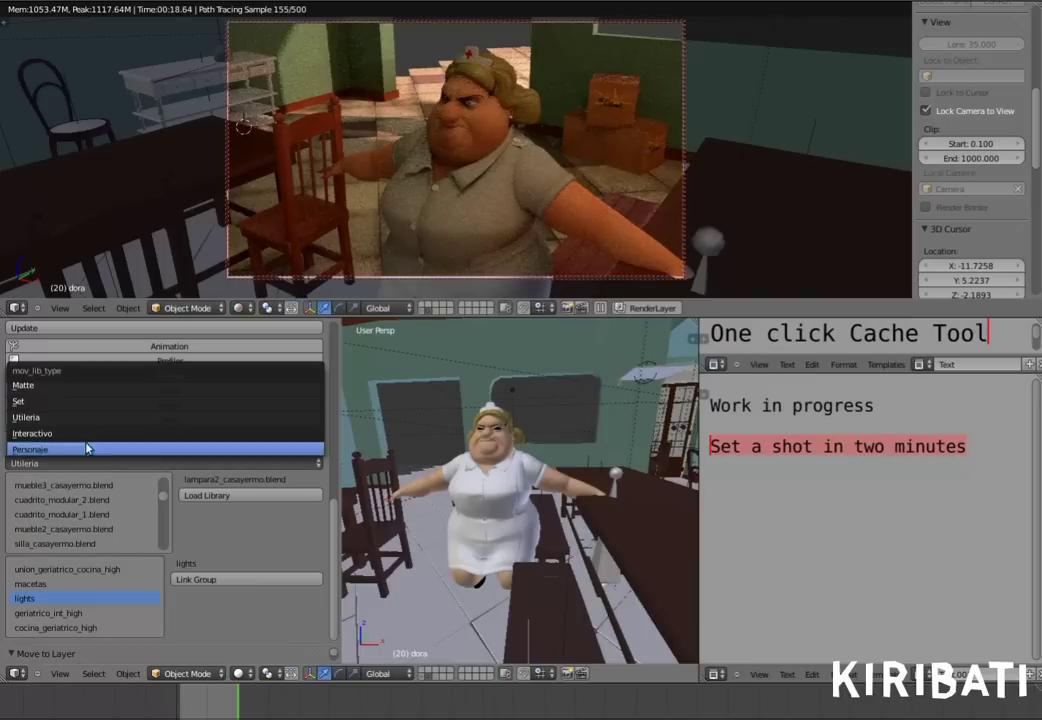
left_click(86, 433)
scroll(85, 510, "down", 2)
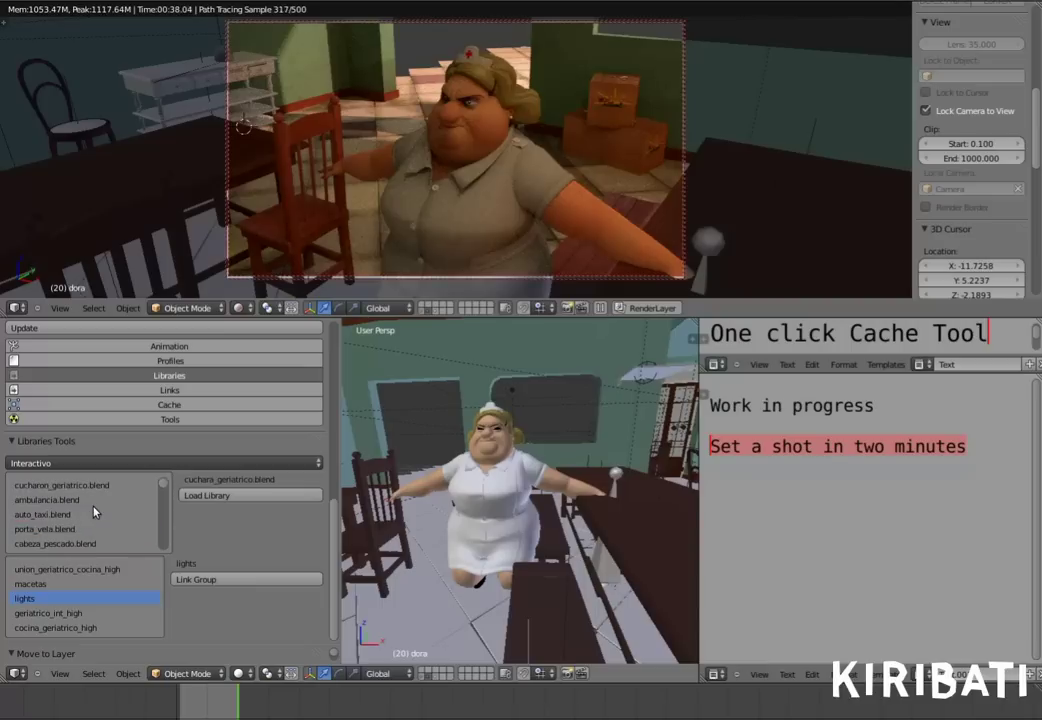
left_click(85, 486)
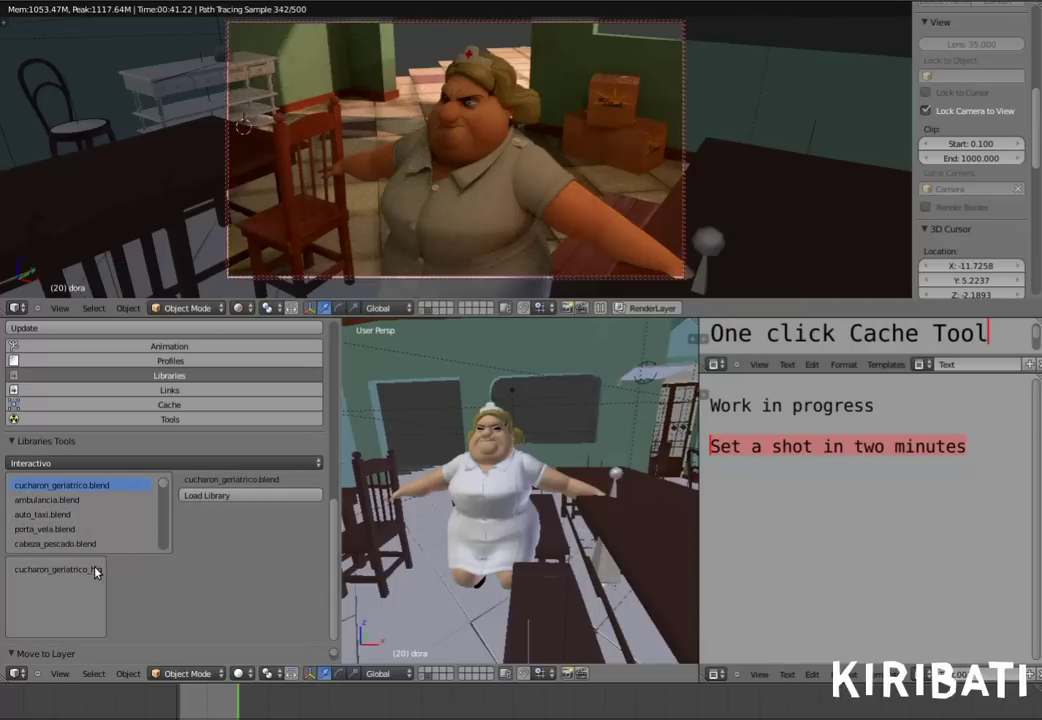
left_click(96, 570)
left_click(205, 580)
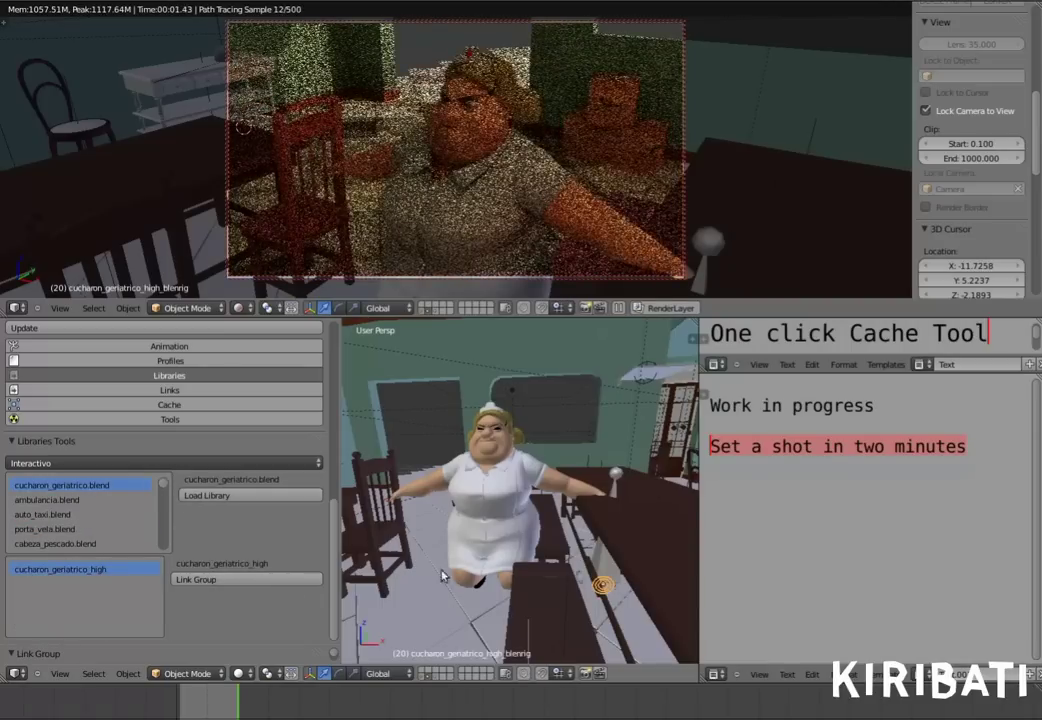
- In Pose Mode, move the ladle's Bone.002 up into Dora's hand and zoom in
key("ctrl+Tab")
left_click_drag(625, 592, 547, 591)
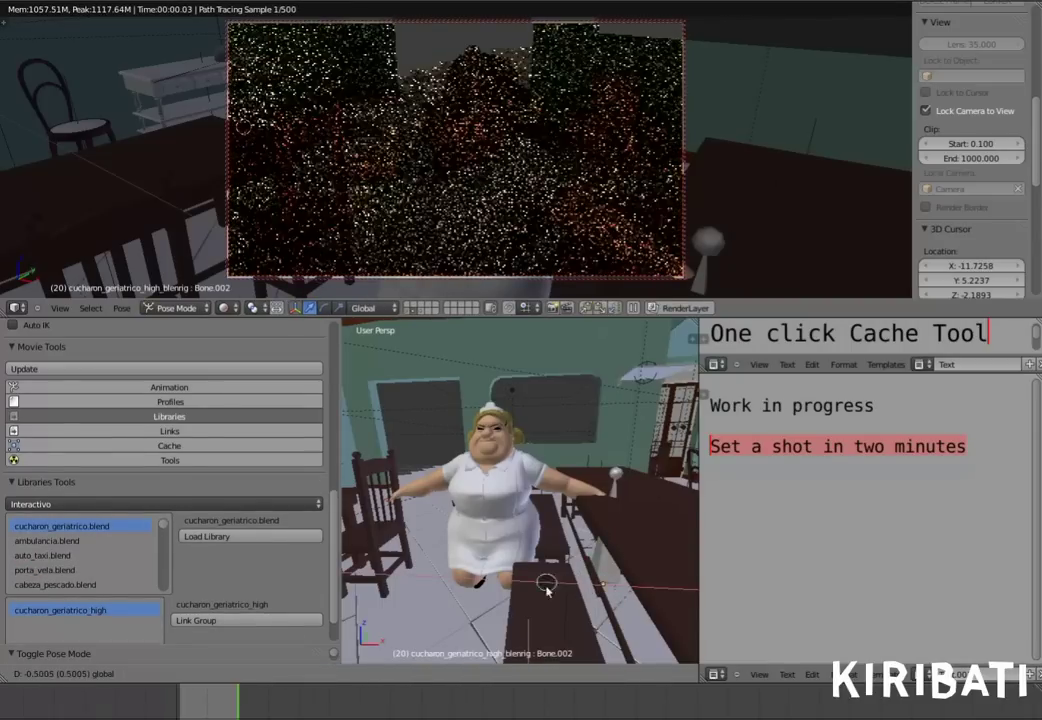
left_click_drag(480, 580, 470, 578)
left_click_drag(462, 525, 473, 496)
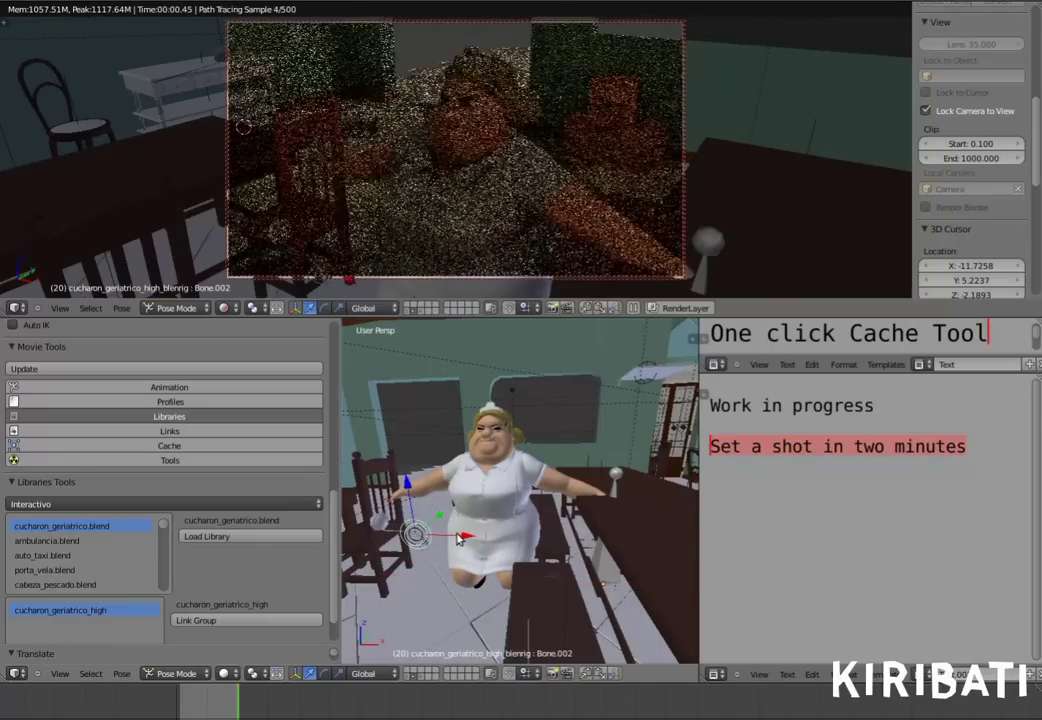
mouse_move(471, 495)
left_mouse_down()
mouse_move(514, 540)
mouse_move(468, 470)
left_mouse_up()
scroll(468, 480, "up", 2)
scroll(468, 495, "up", 2)
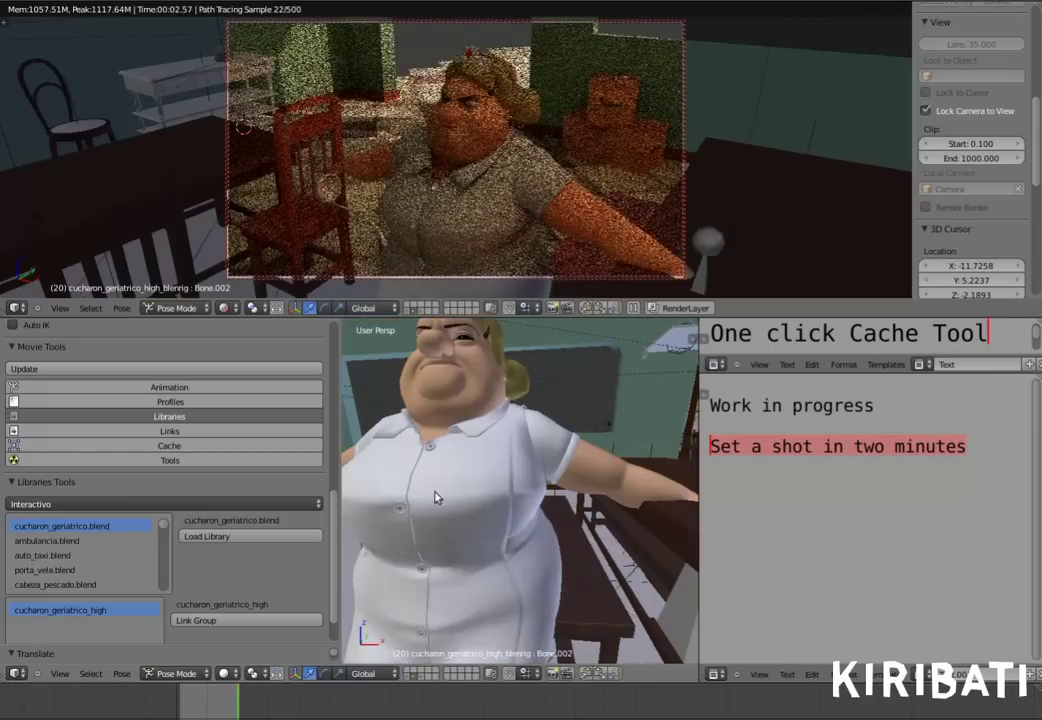
scroll(500, 500, "up", 2)
middle_click_drag(504, 501, 545, 525)
scroll(531, 530, "up", 2)
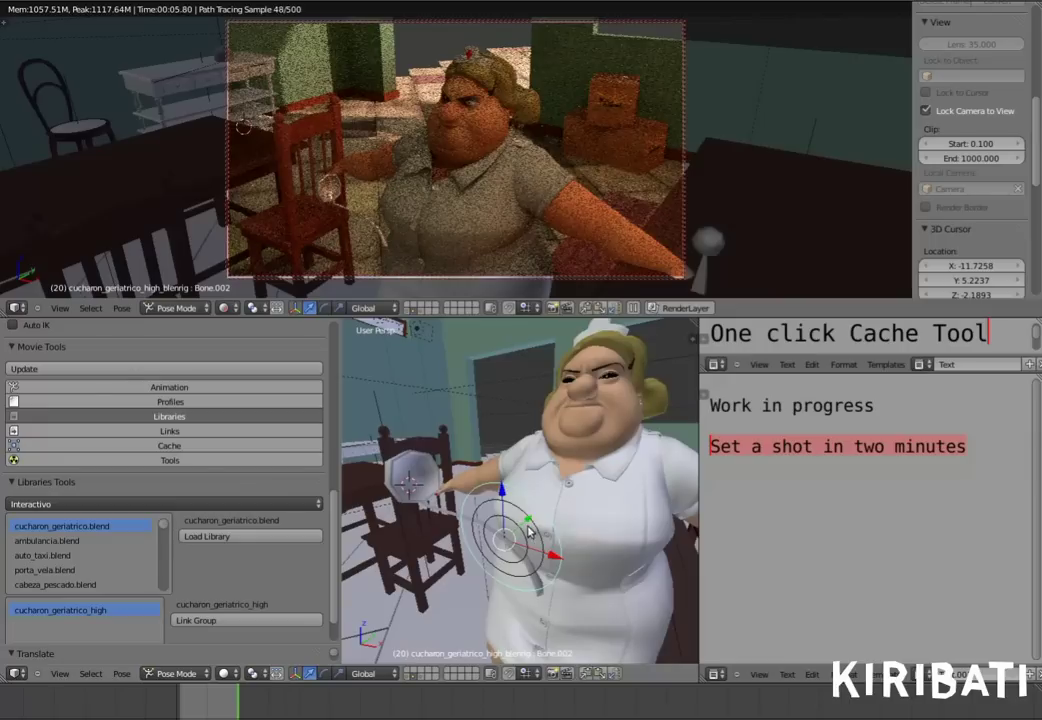
- Switch the linked ladle to low, high, then low again, and nudge its bone up into her hand
left_click(168, 431)
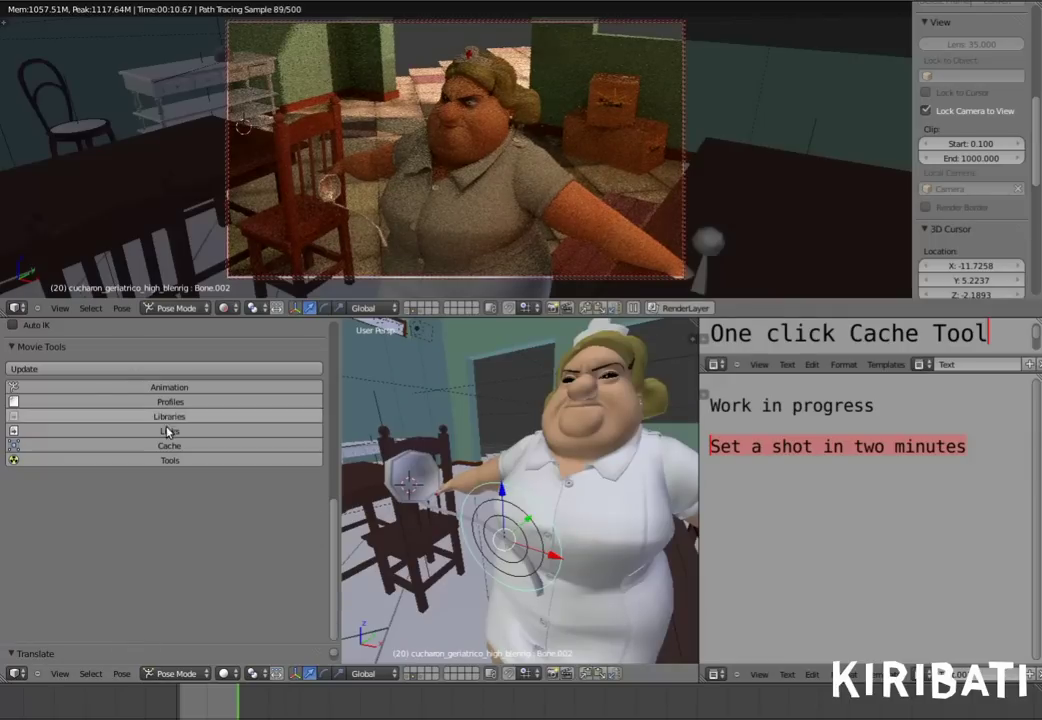
left_click(182, 517)
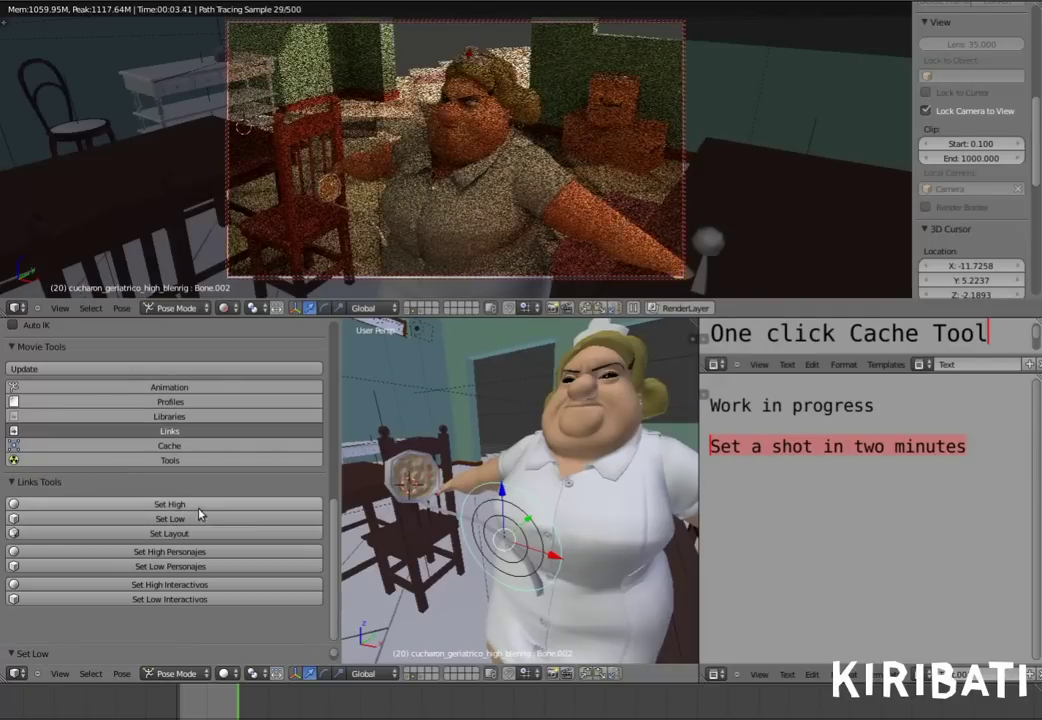
left_click(200, 504)
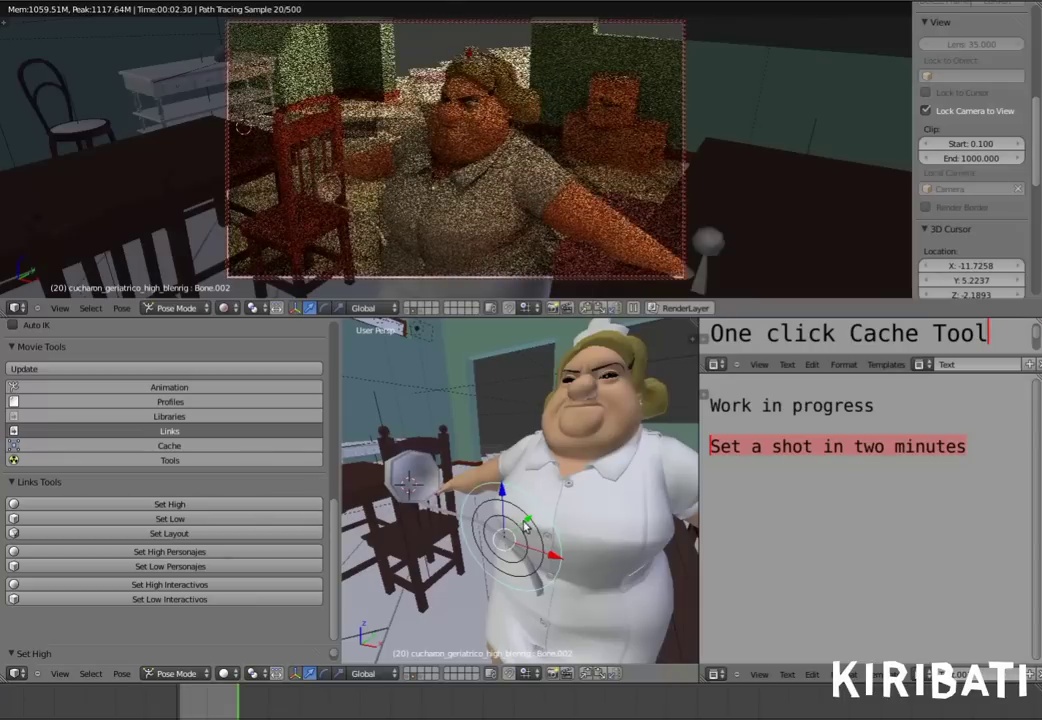
left_click(273, 519)
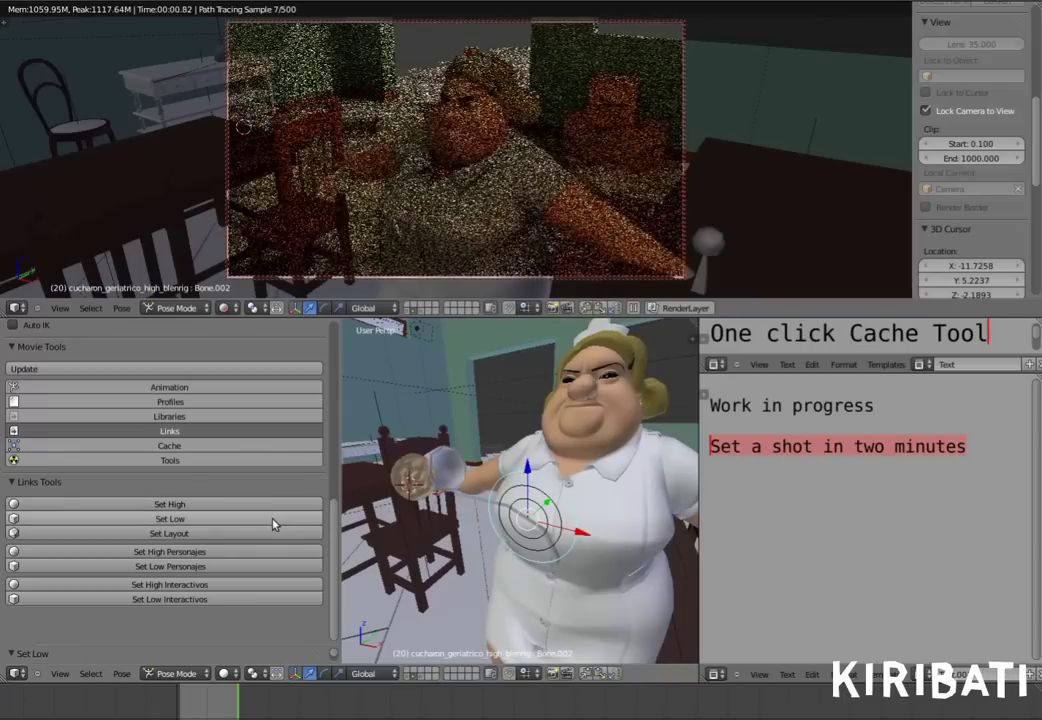
key("g")
left_click(451, 444)
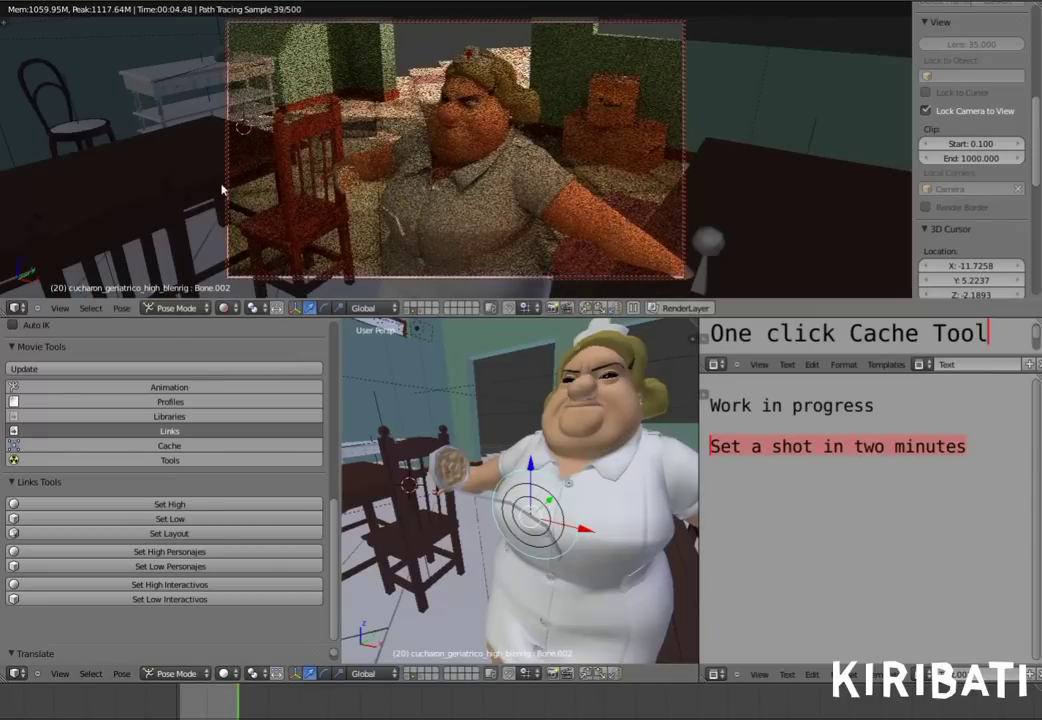
- Clear the 'One click Cache Tool' heading from the text block
key("ctrl+a")
key("BackSpace")
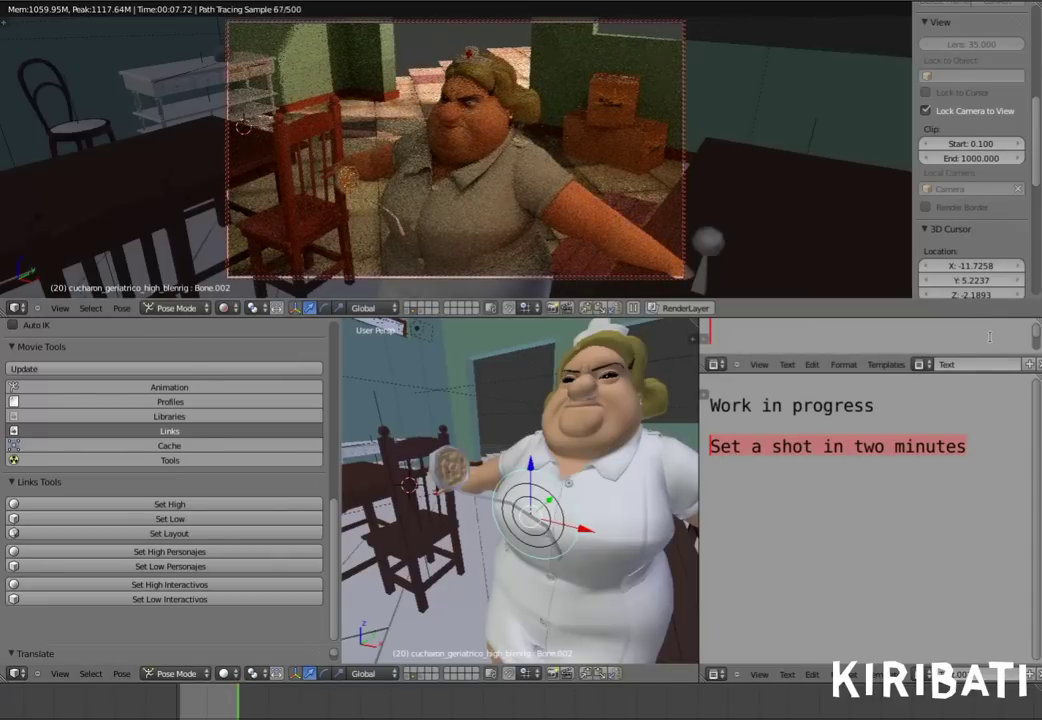